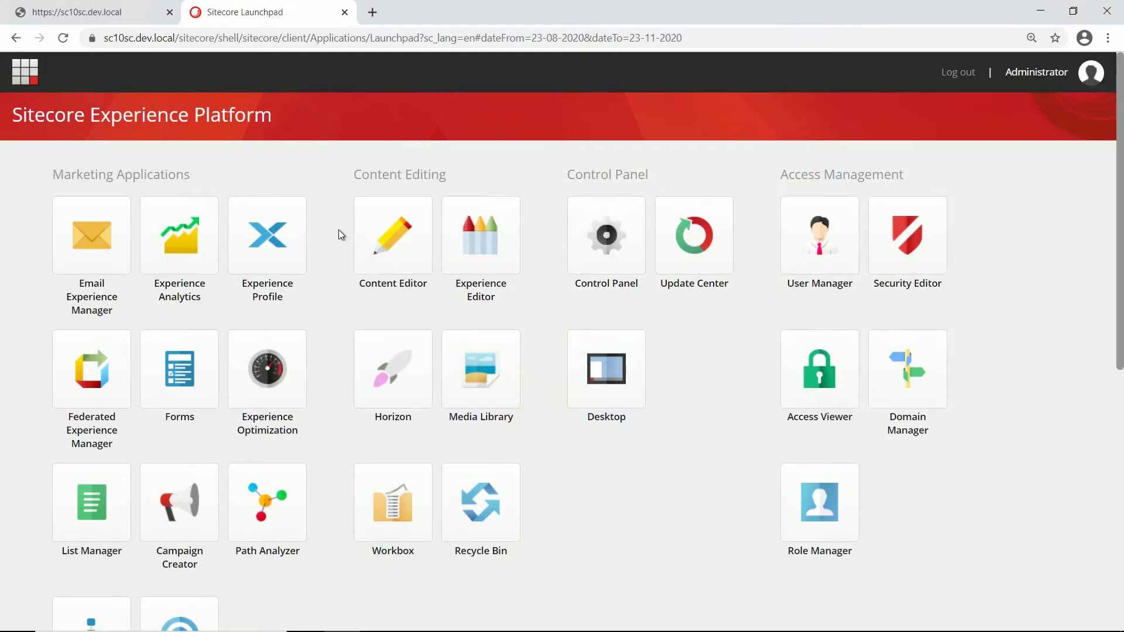
Open Experience Analytics and review the dashboard charts for interactions, channel groups, campaigns, pattern matches and goals
click(188, 268)
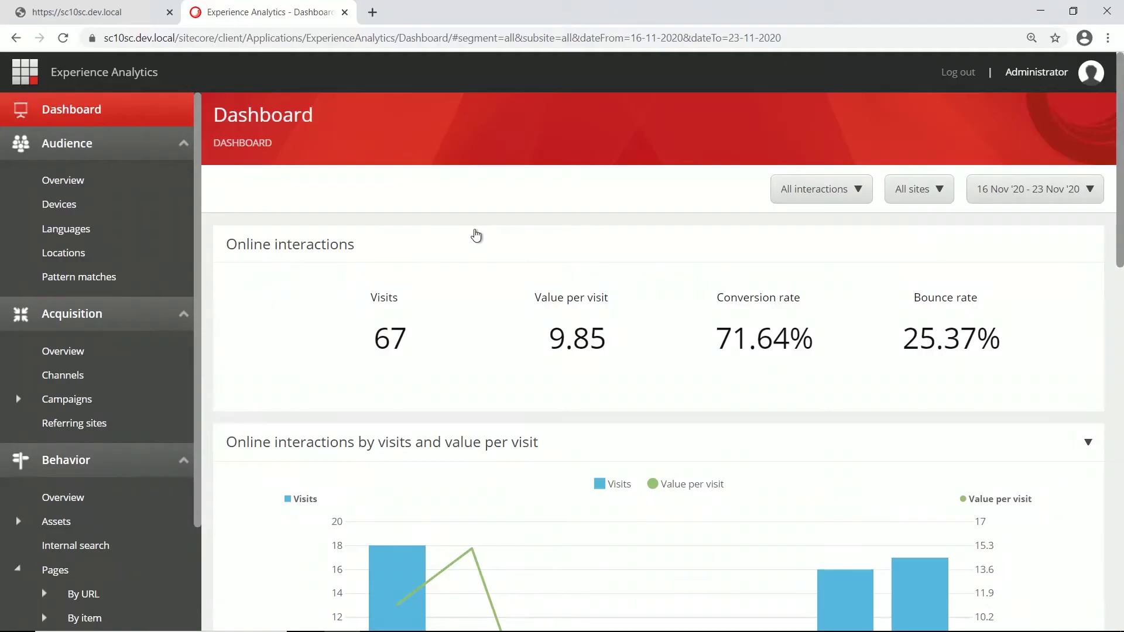
scroll(475, 234, down, 1)
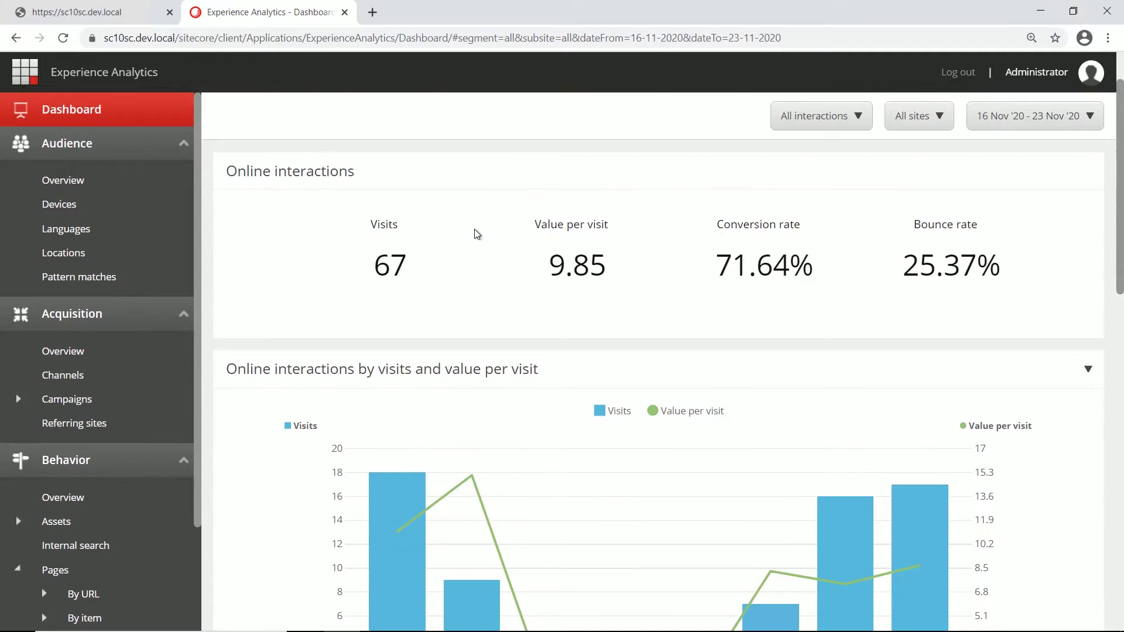
scroll(477, 234, down, 1)
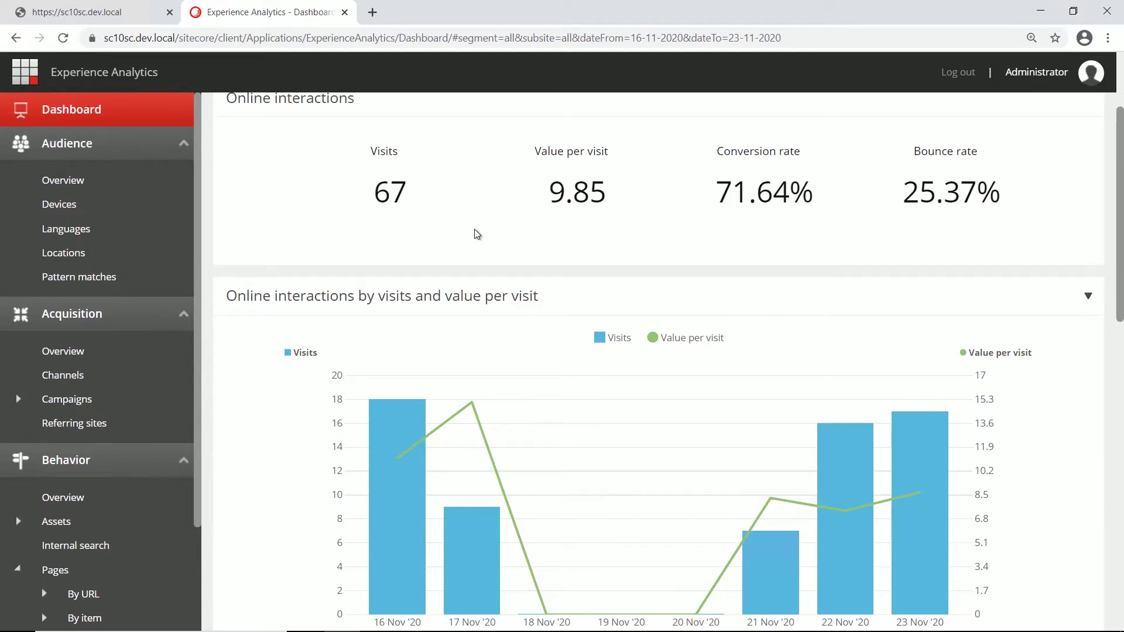
scroll(477, 234, down, 1)
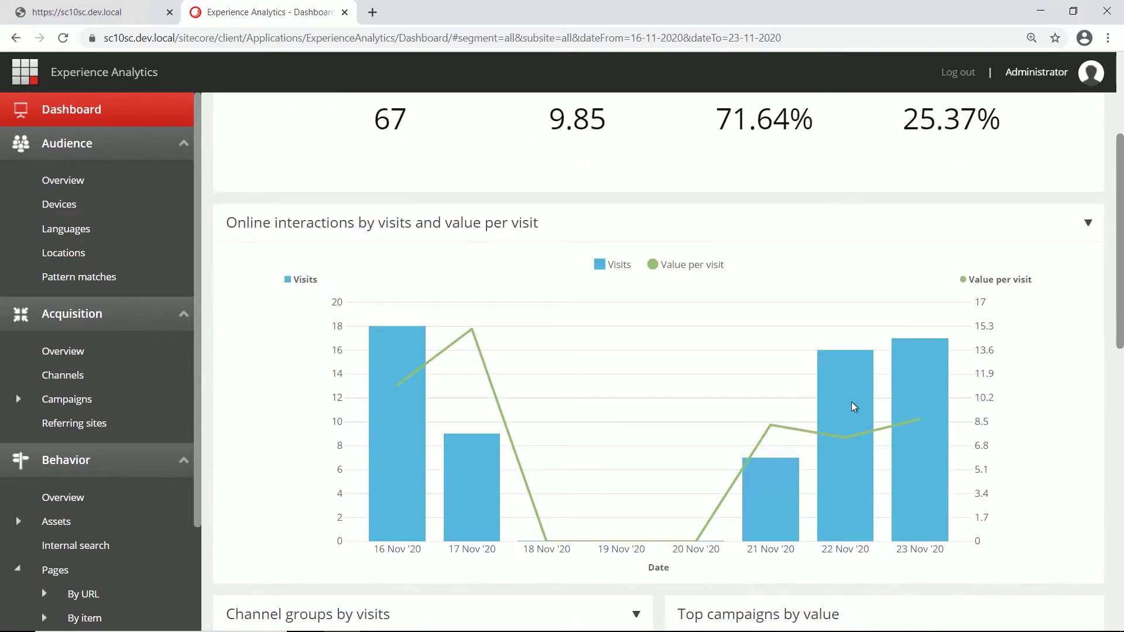
mouse_move(854, 405)
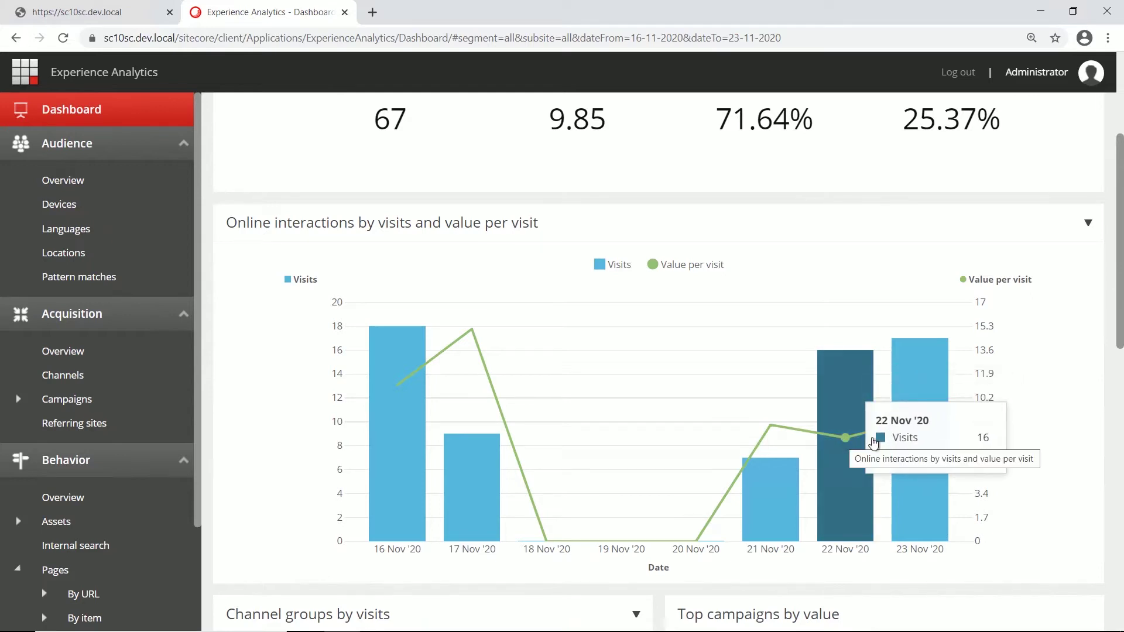
scroll(904, 427, down, 5)
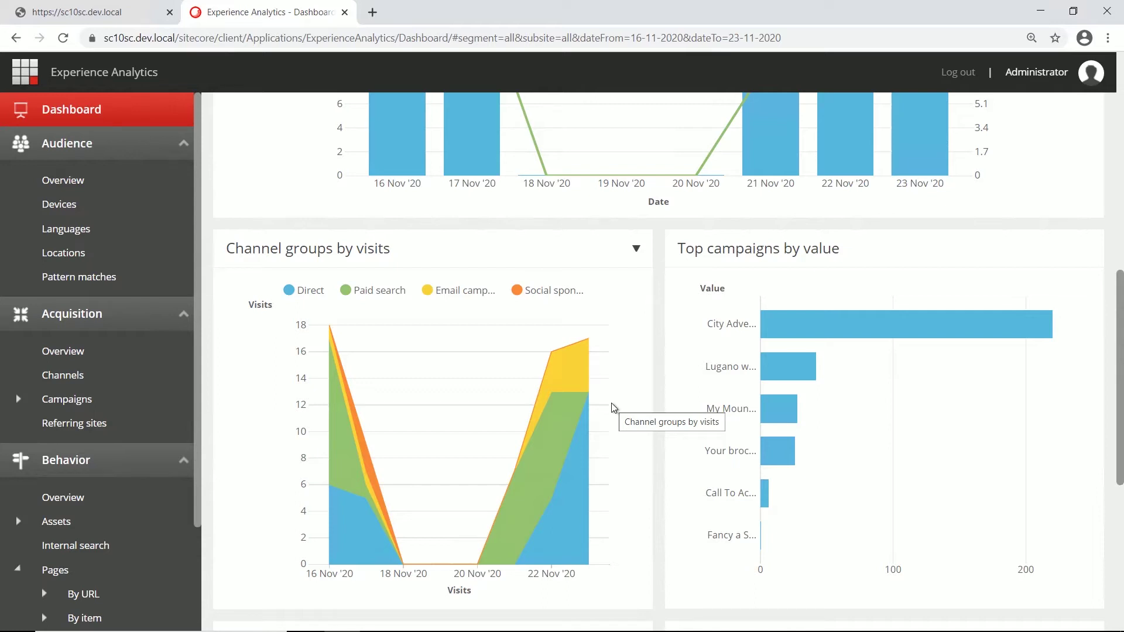
scroll(658, 375, down, 3)
scroll(658, 374, down, 4)
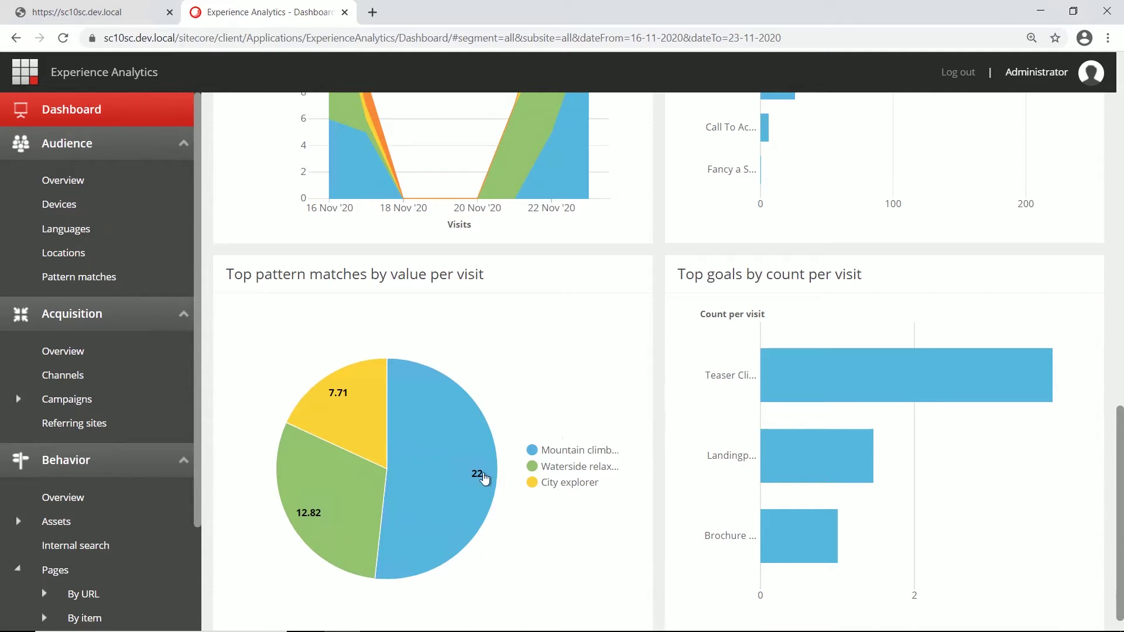
mouse_move(476, 492)
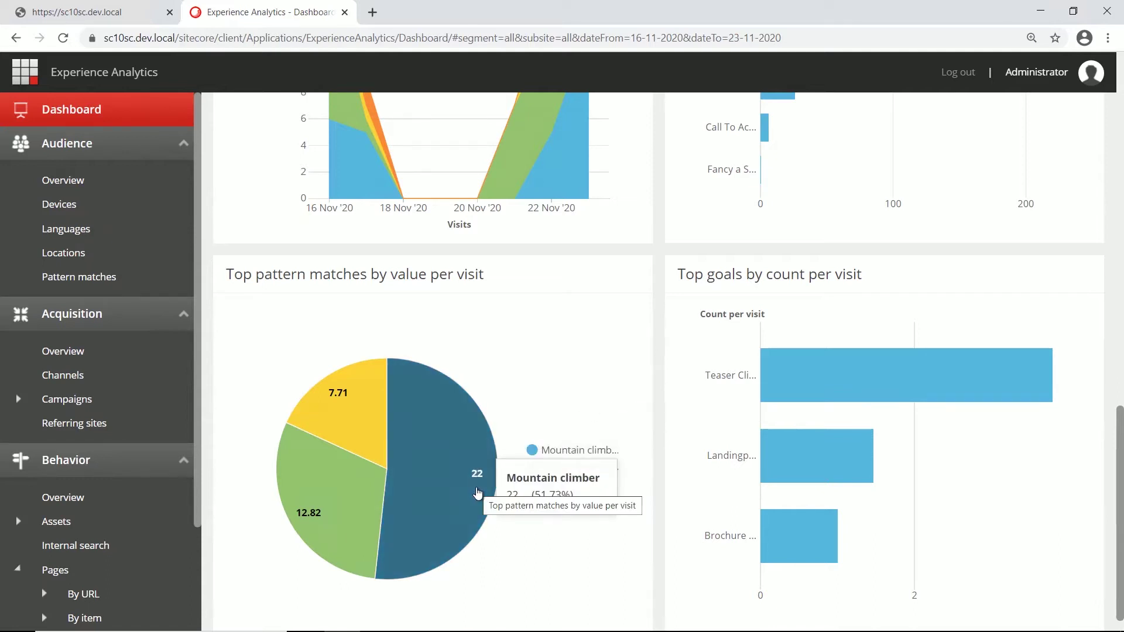
scroll(589, 369, down, 1)
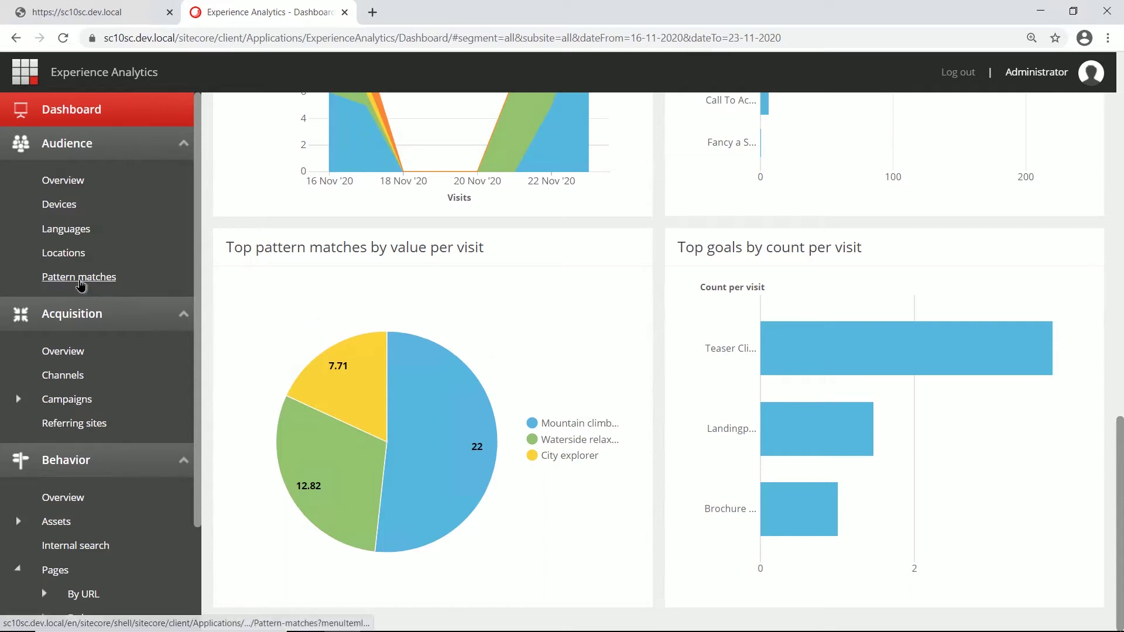
Open the audience Pattern matches report and examine its top profiles chart and per-profile table
click(81, 285)
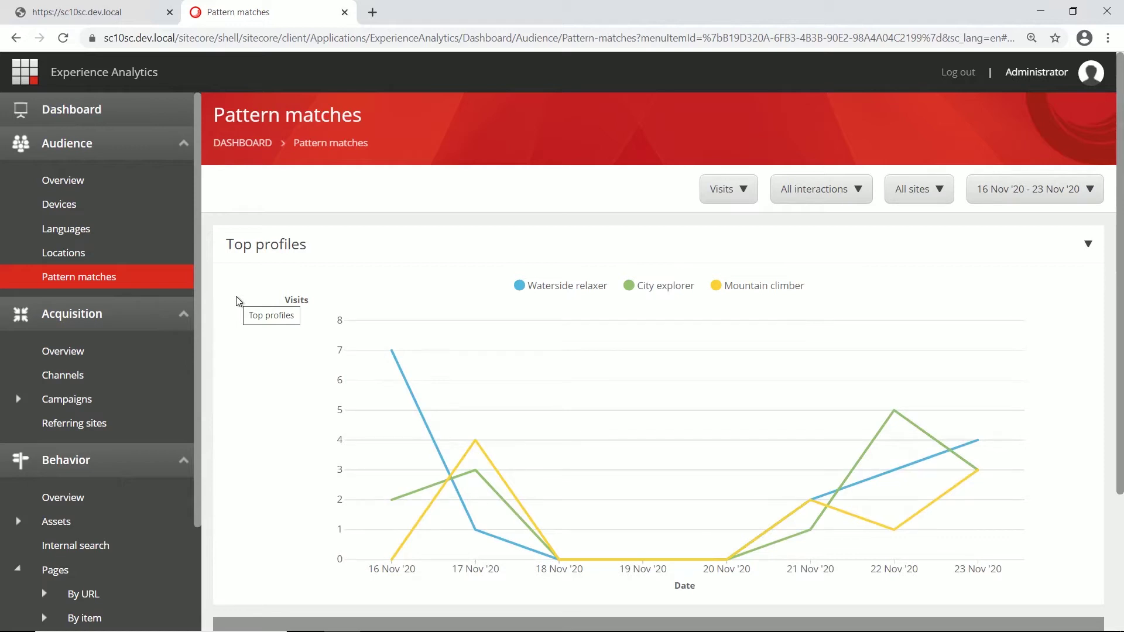
scroll(239, 301, down, 3)
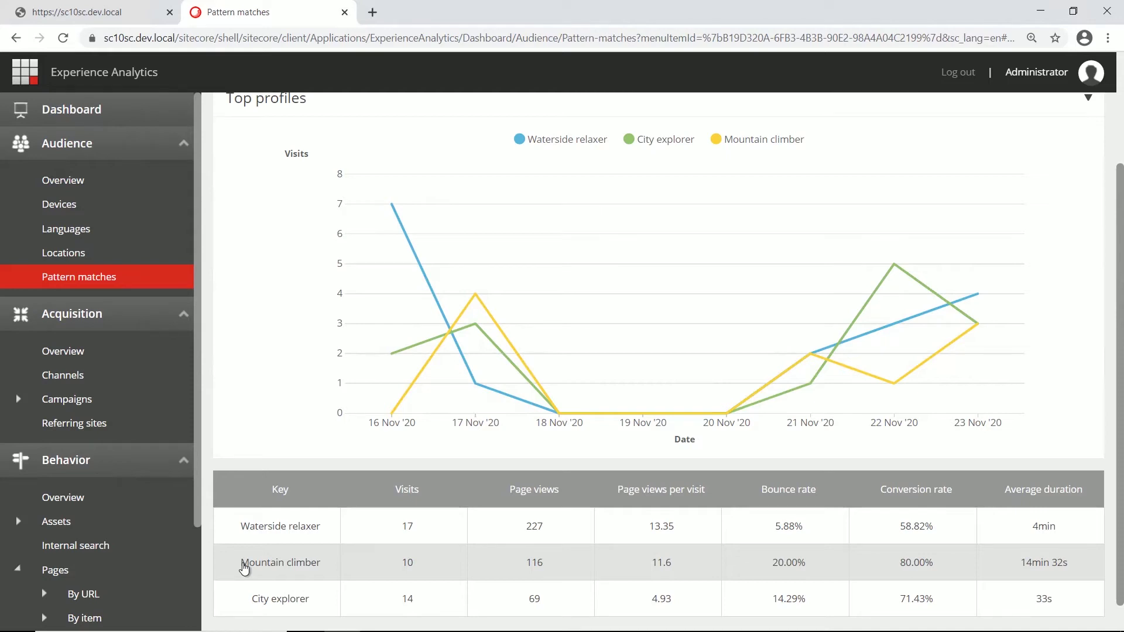
scroll(143, 548, down, 3)
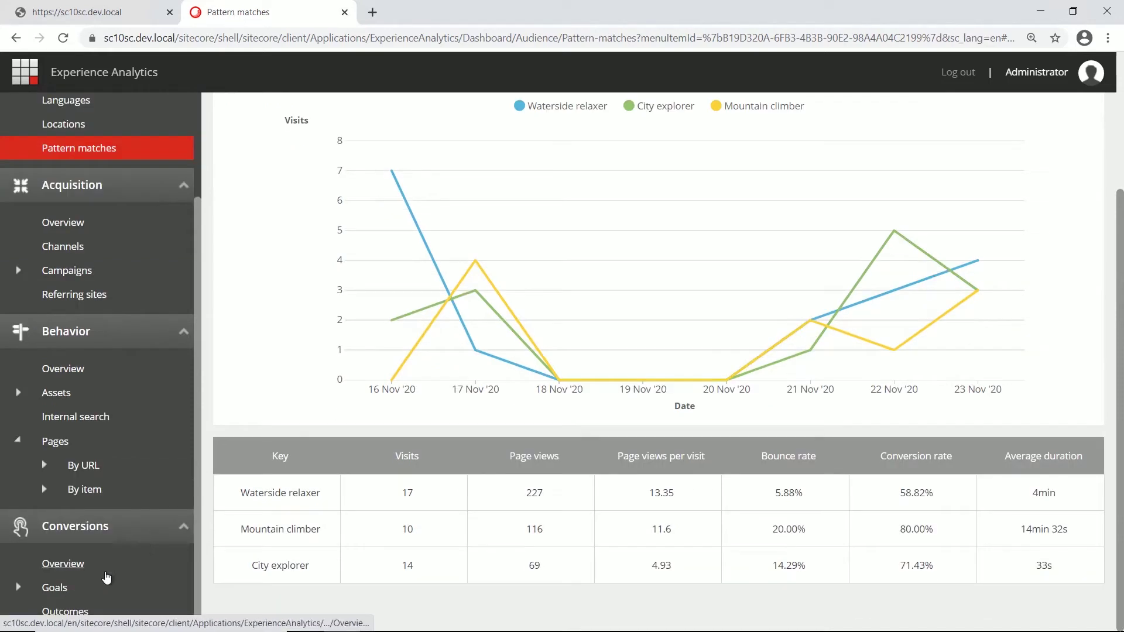
Open the conversions Goals report and examine the top goals chart and the per-goal table
click(60, 593)
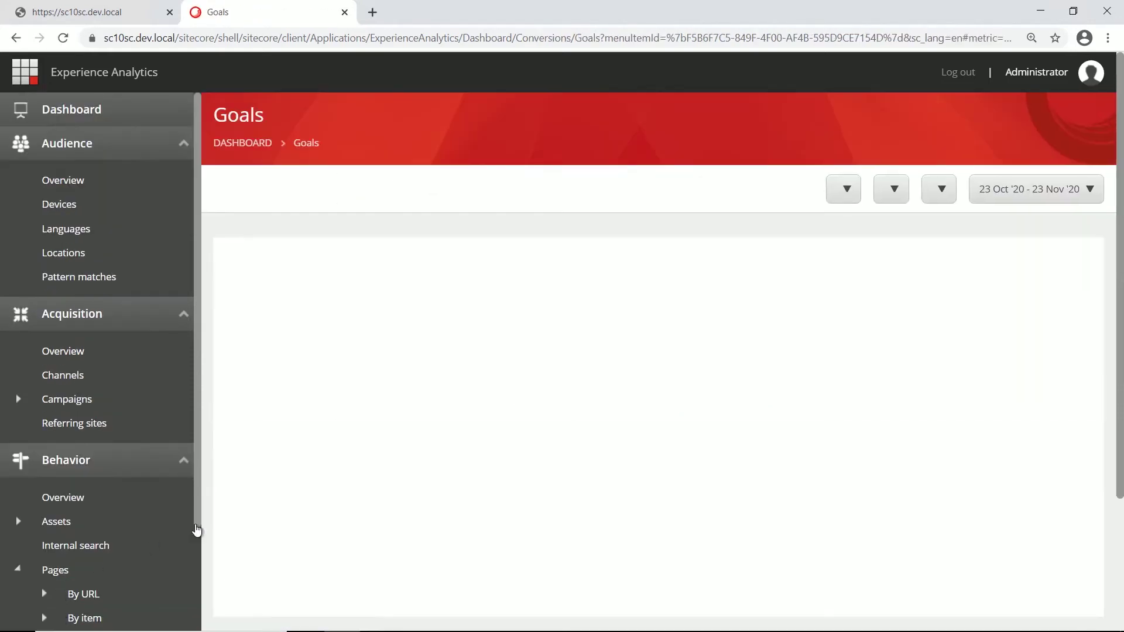
scroll(245, 519, down, 2)
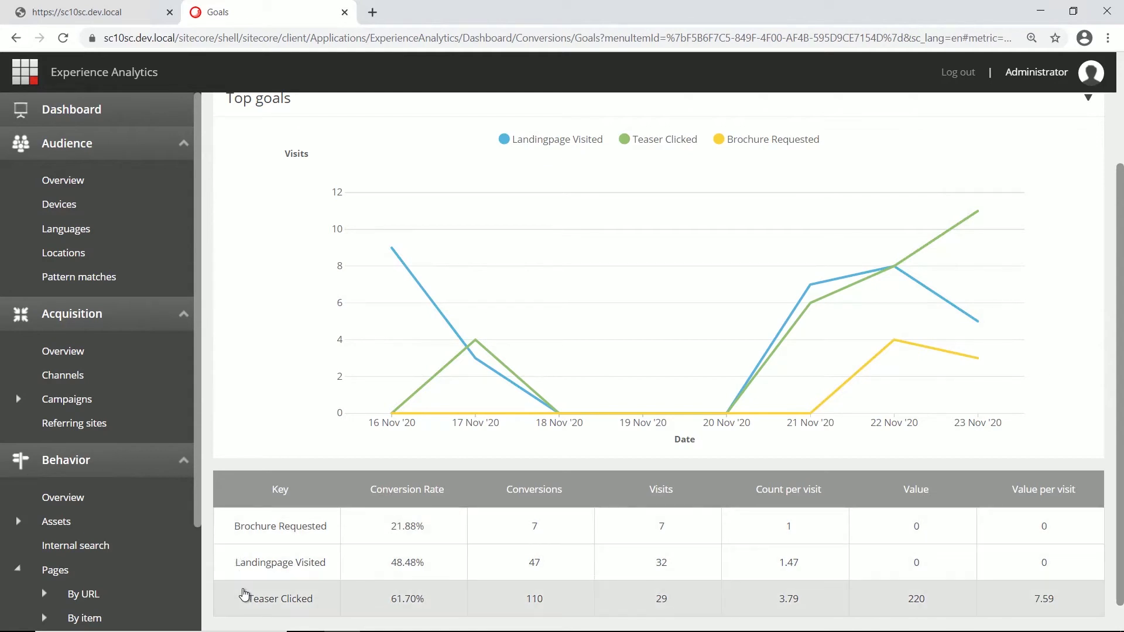
scroll(170, 585, down, 3)
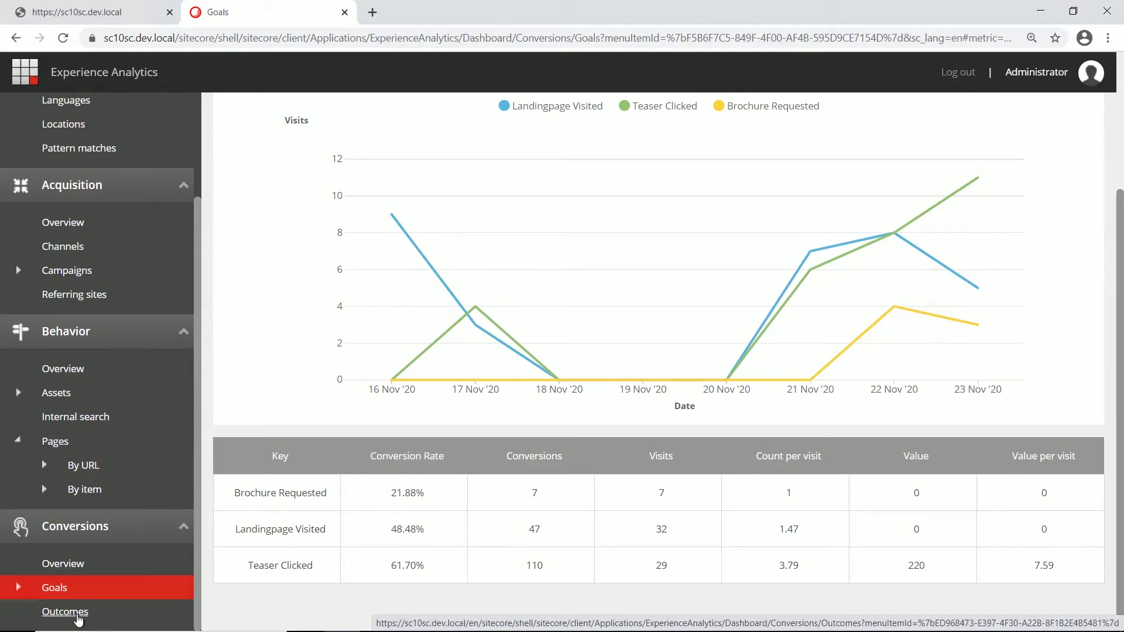
Open the audience Devices report and examine the device types chart and table
scroll(78, 619, up, 3)
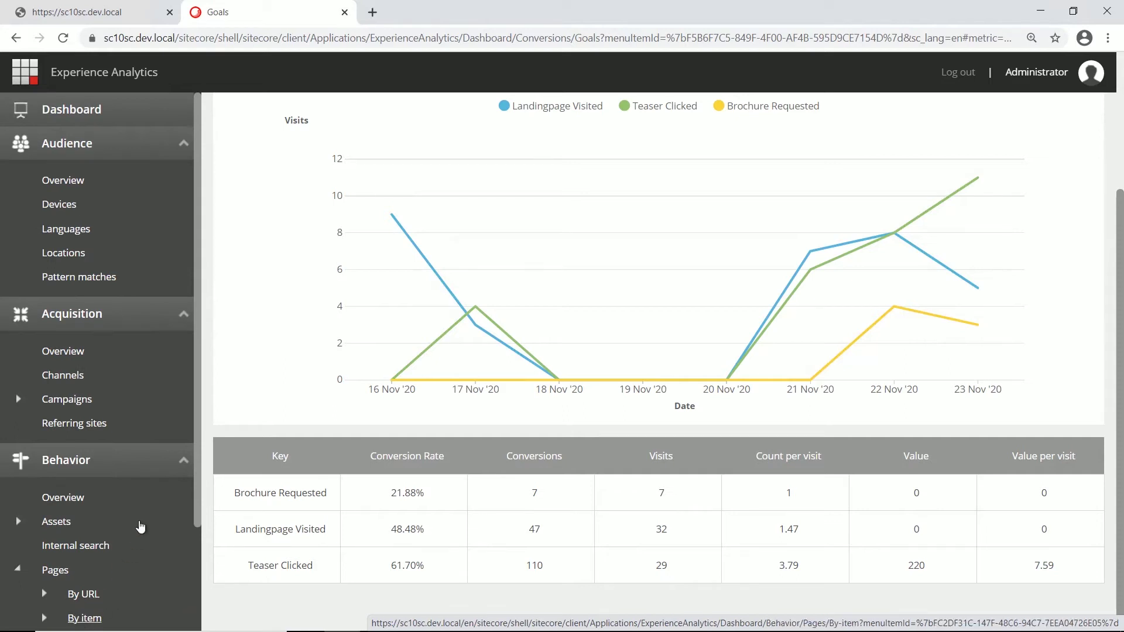
click(61, 206)
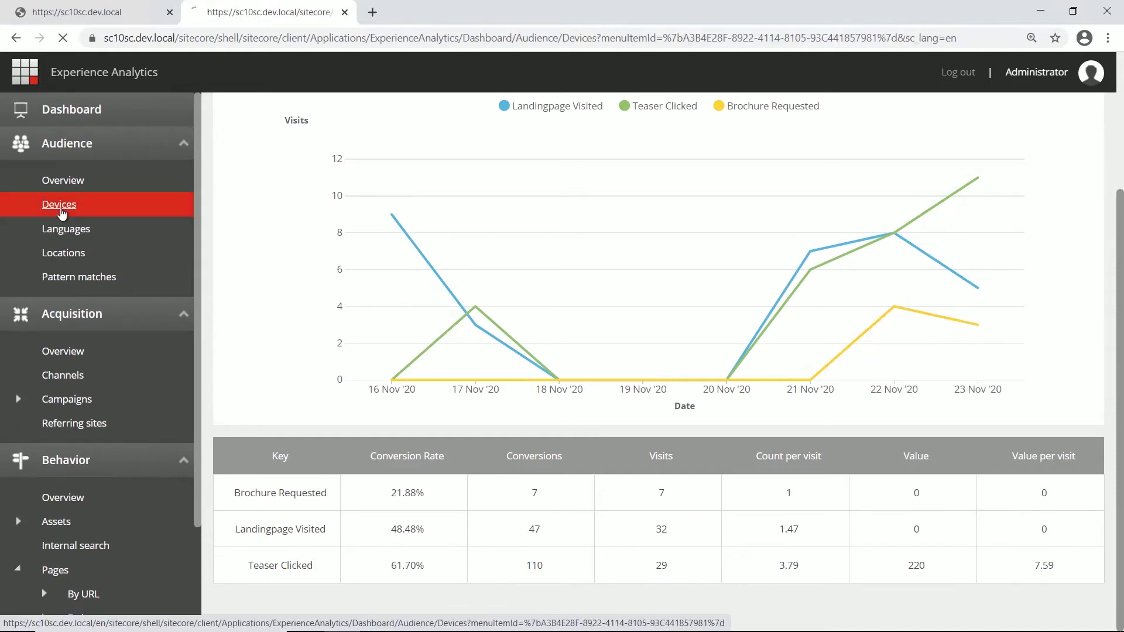
scroll(284, 564, down, 3)
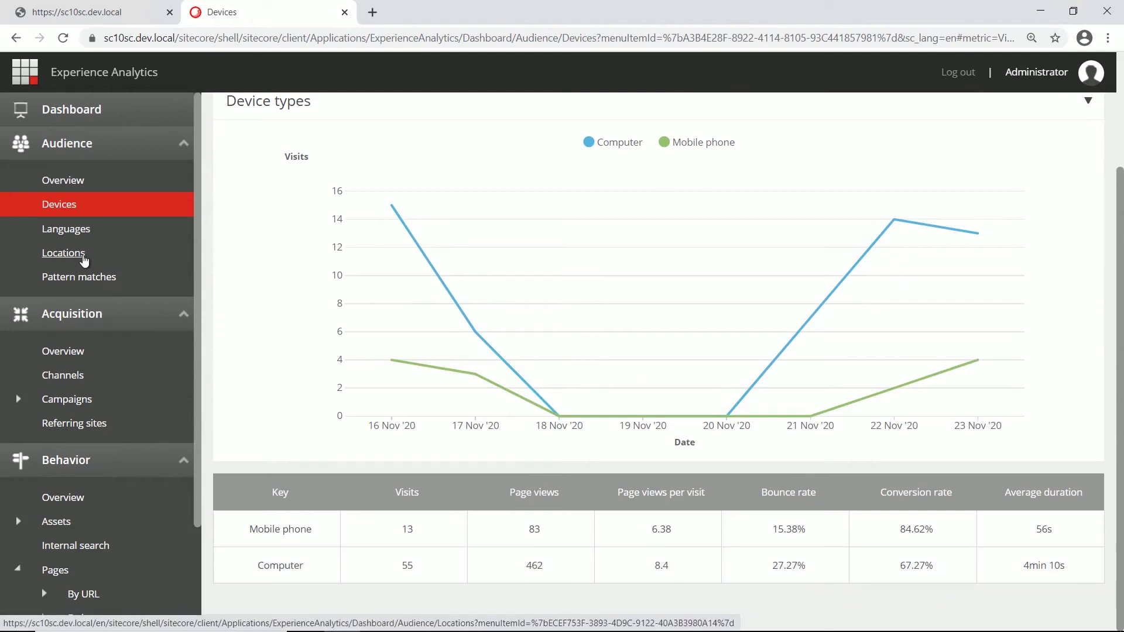
scroll(227, 276, up, 3)
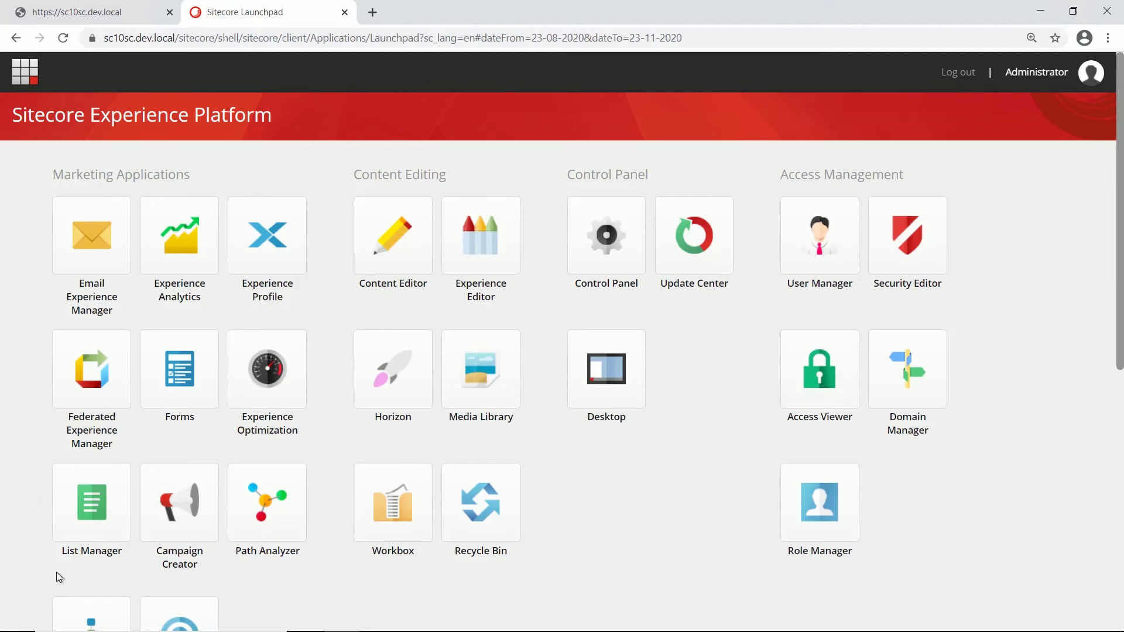
Start a new segment in List Manager, name it City explorer and enable its use as an analytics filter
click(97, 518)
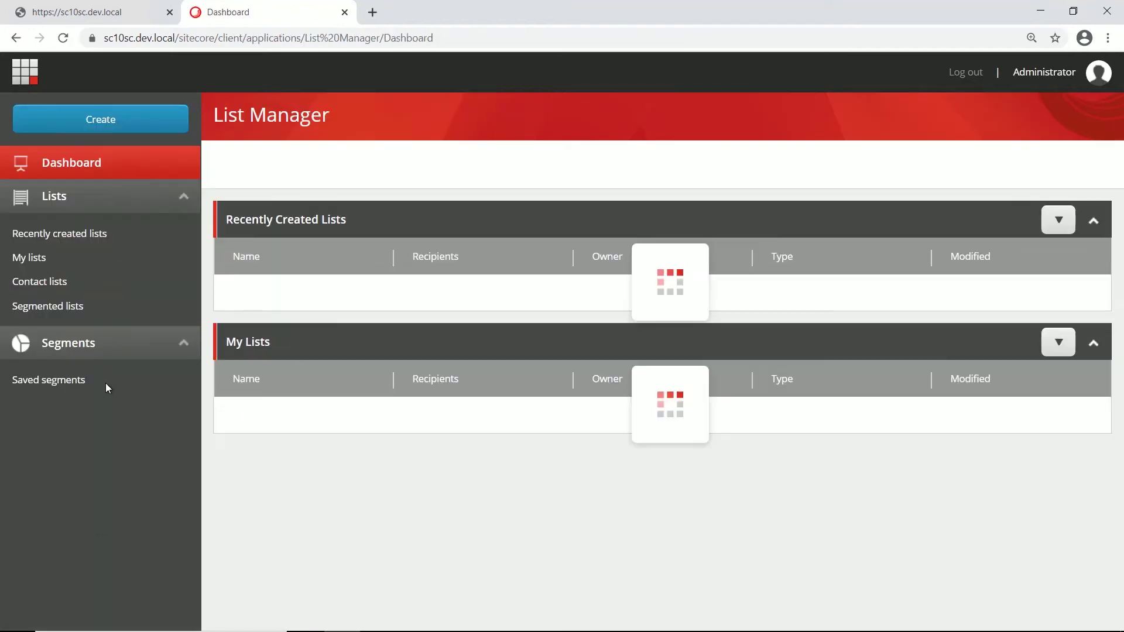
click(120, 127)
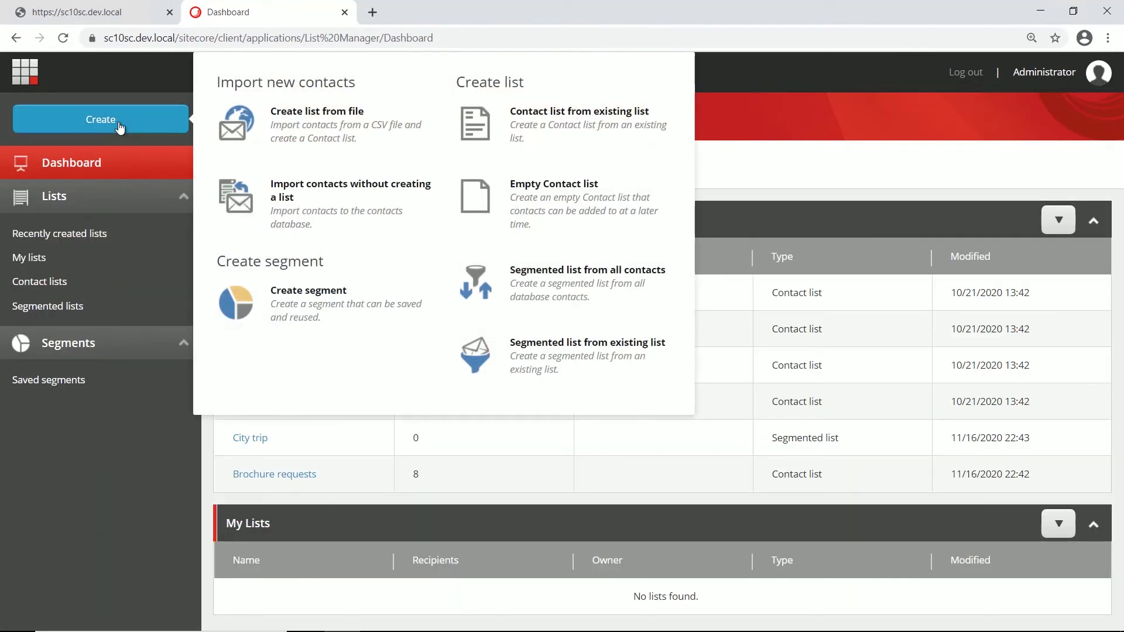
click(300, 323)
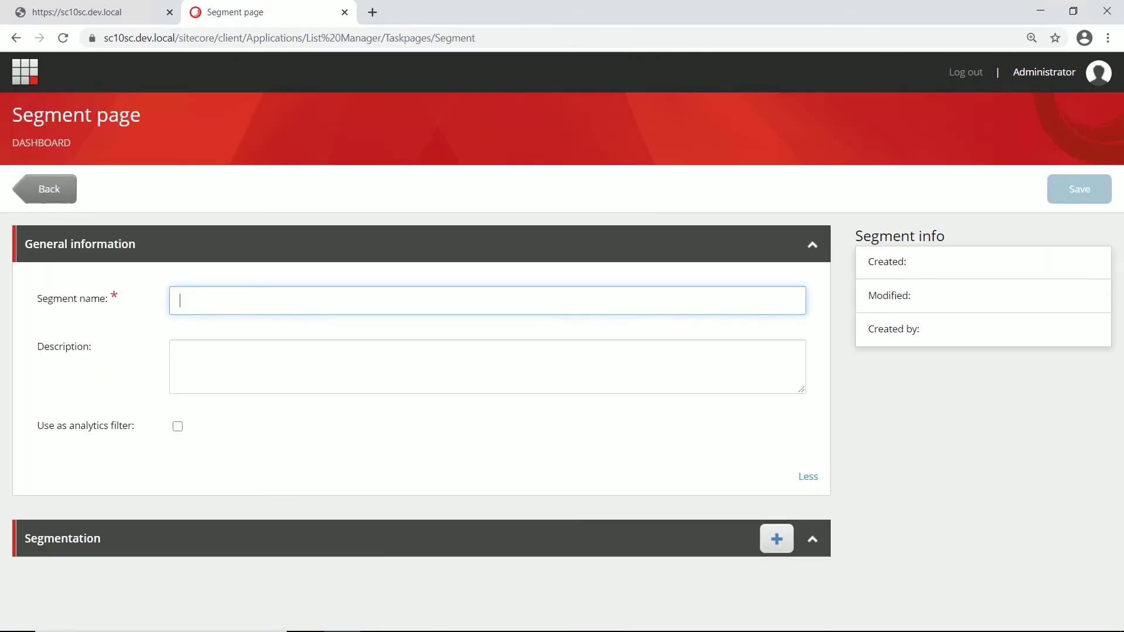
text(City explorer)
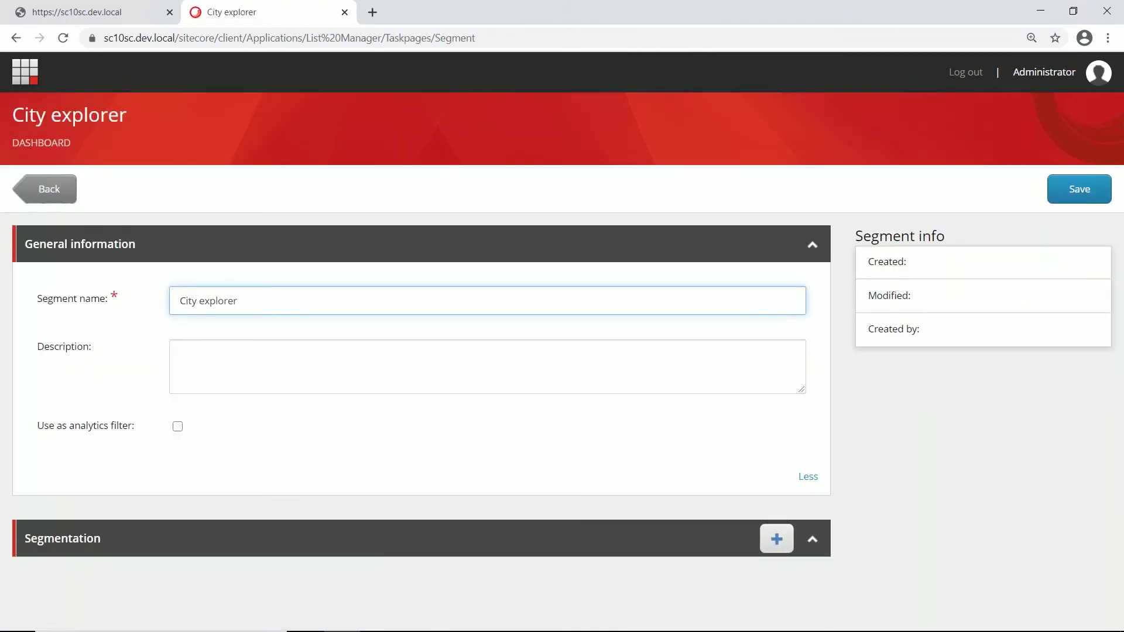
click(178, 431)
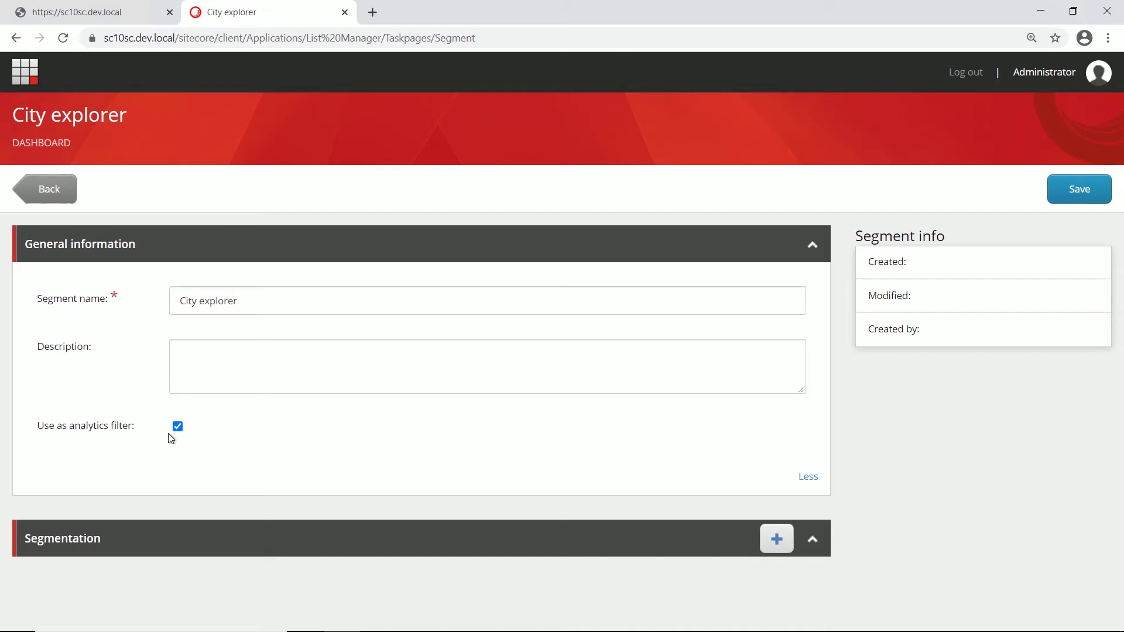
Add a segmentation rule with the condition that the contact matched a specific pattern card in a specific profile
click(174, 549)
click(774, 538)
scroll(451, 585, down, 1)
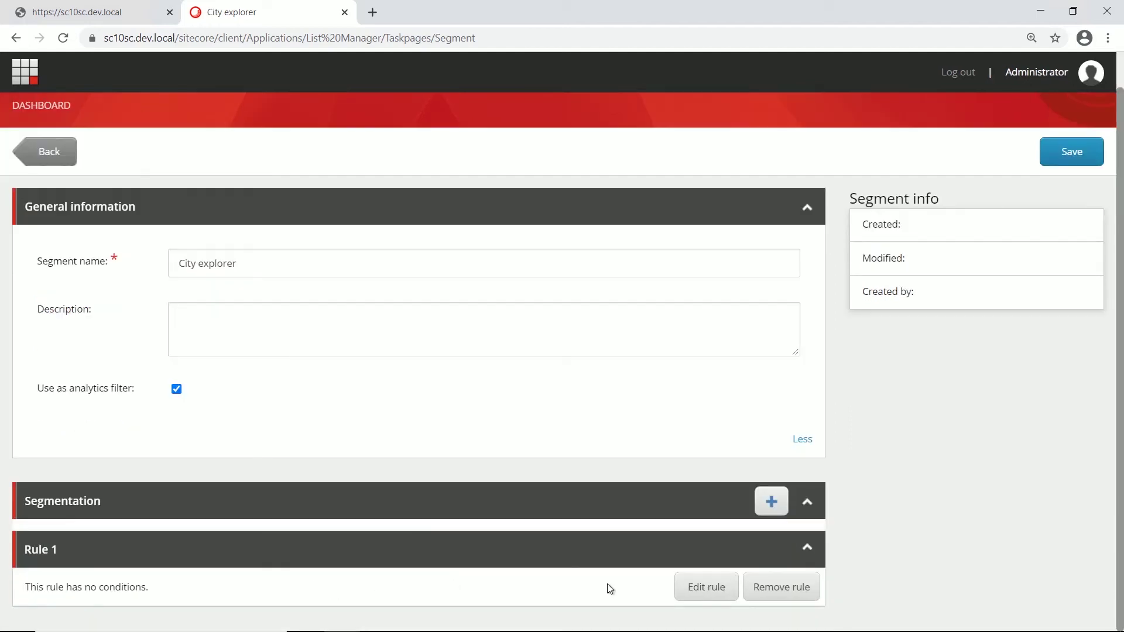
click(696, 592)
key(ctrl+plus)
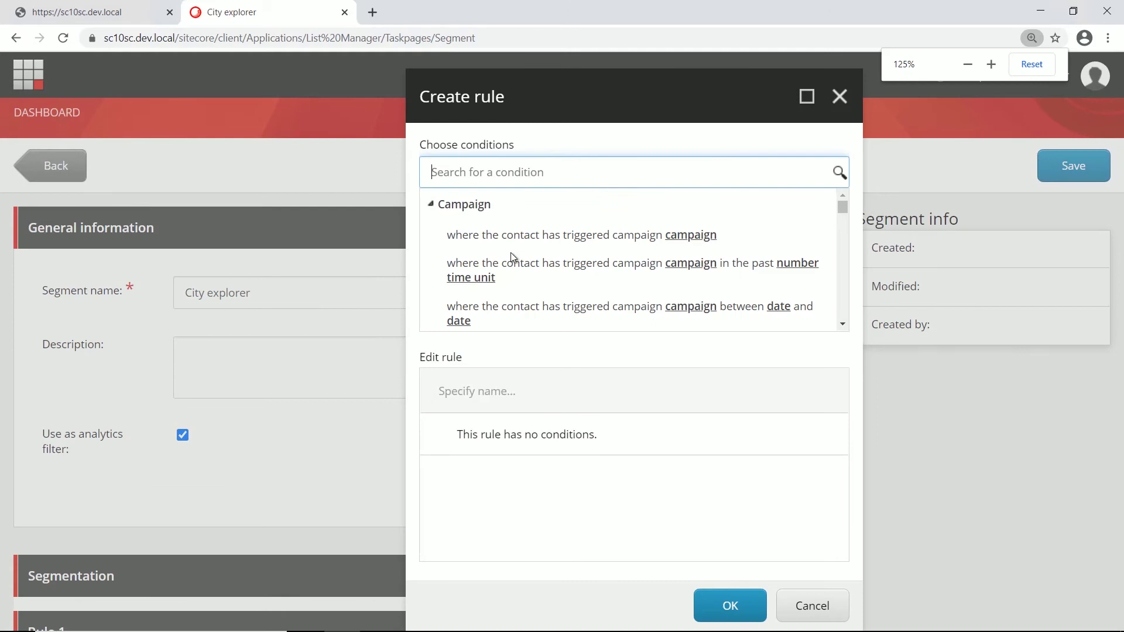
text(pattern)
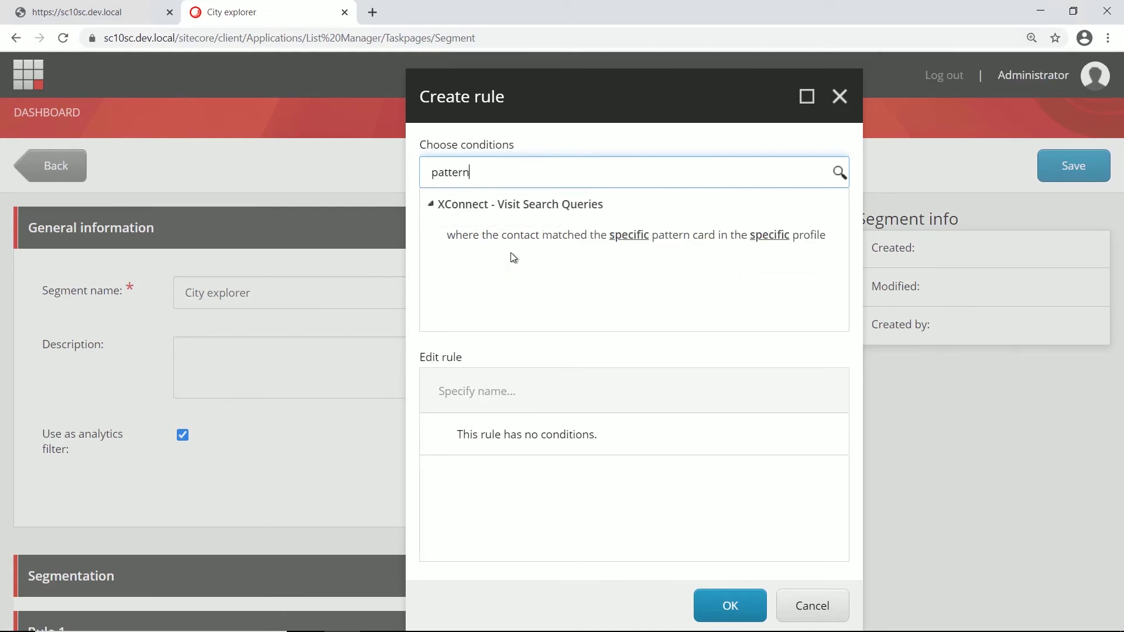
click(576, 244)
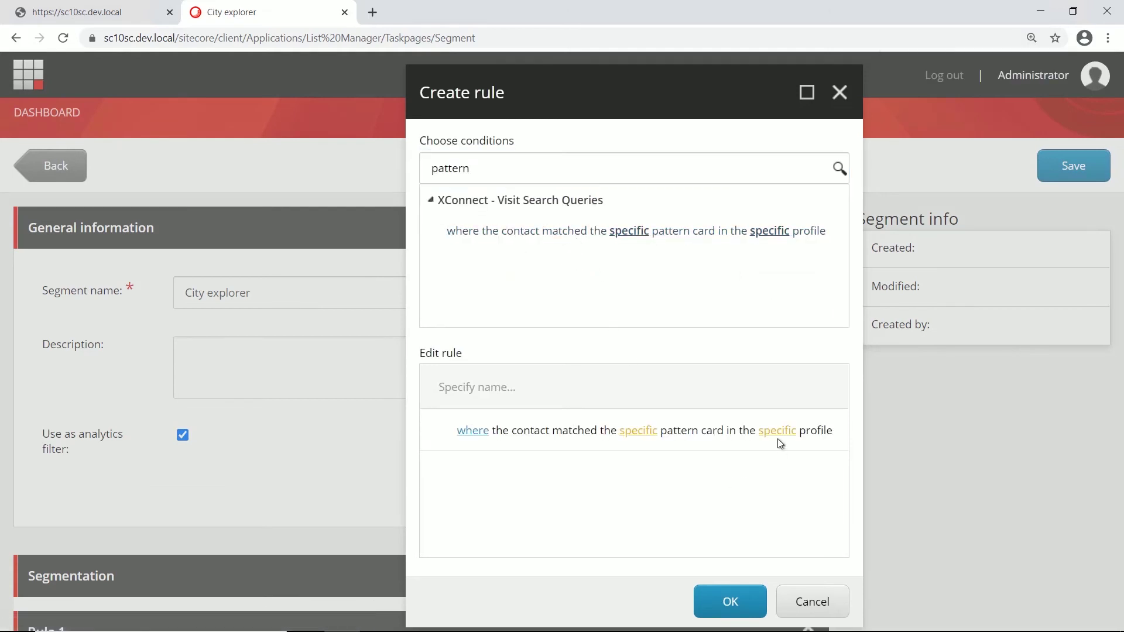
Set the profile in the rule condition to Vacation Interest
mouse_move(774, 436)
click(502, 443)
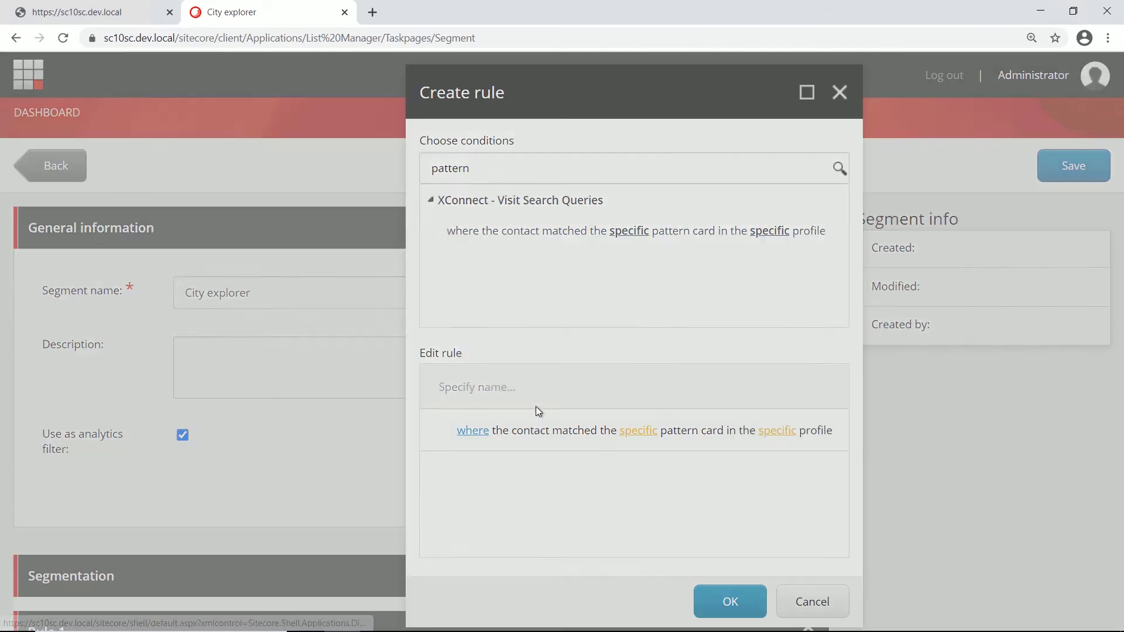
click(244, 337)
click(879, 547)
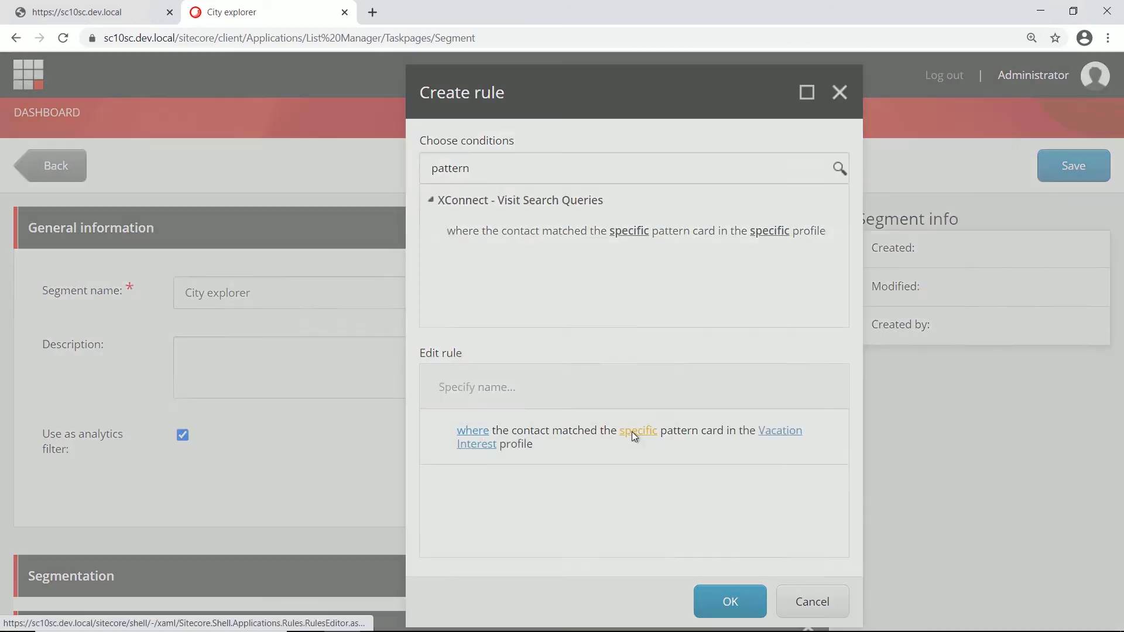
Set the condition's pattern card to City explorer under Vacation Interest, accept the rule and save the segment
click(631, 431)
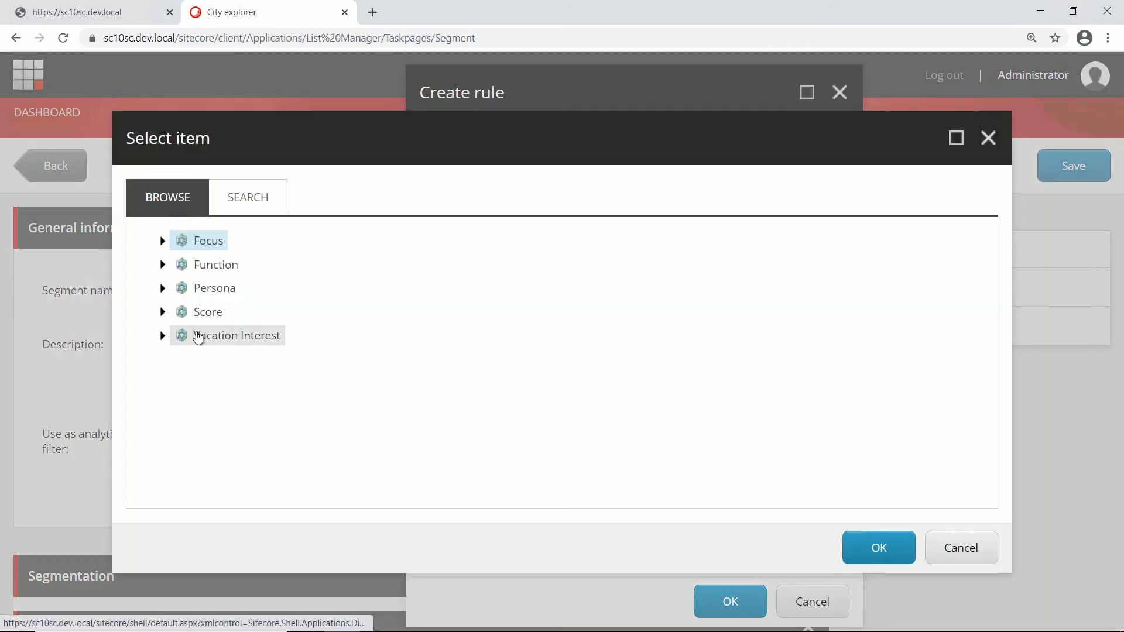
click(163, 336)
click(177, 455)
click(289, 480)
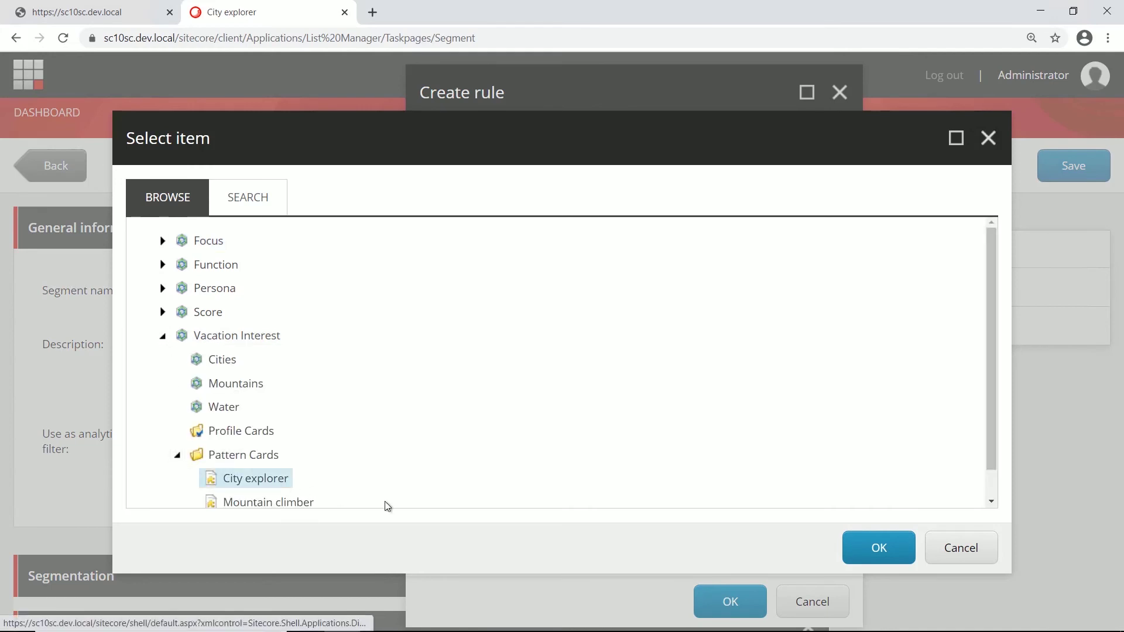
click(878, 545)
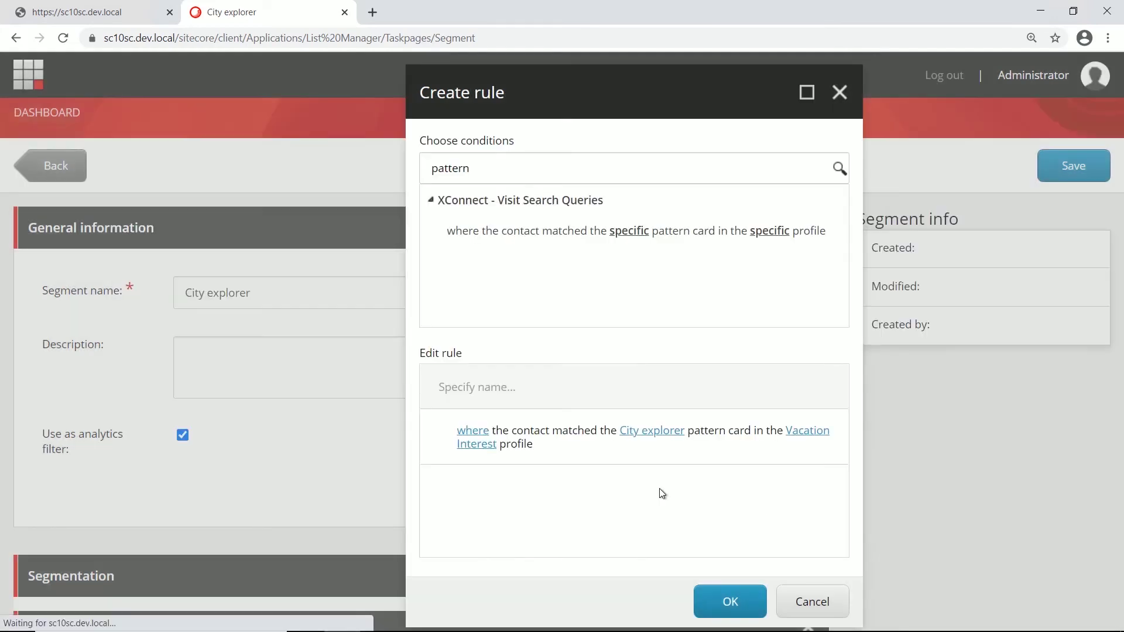
click(727, 602)
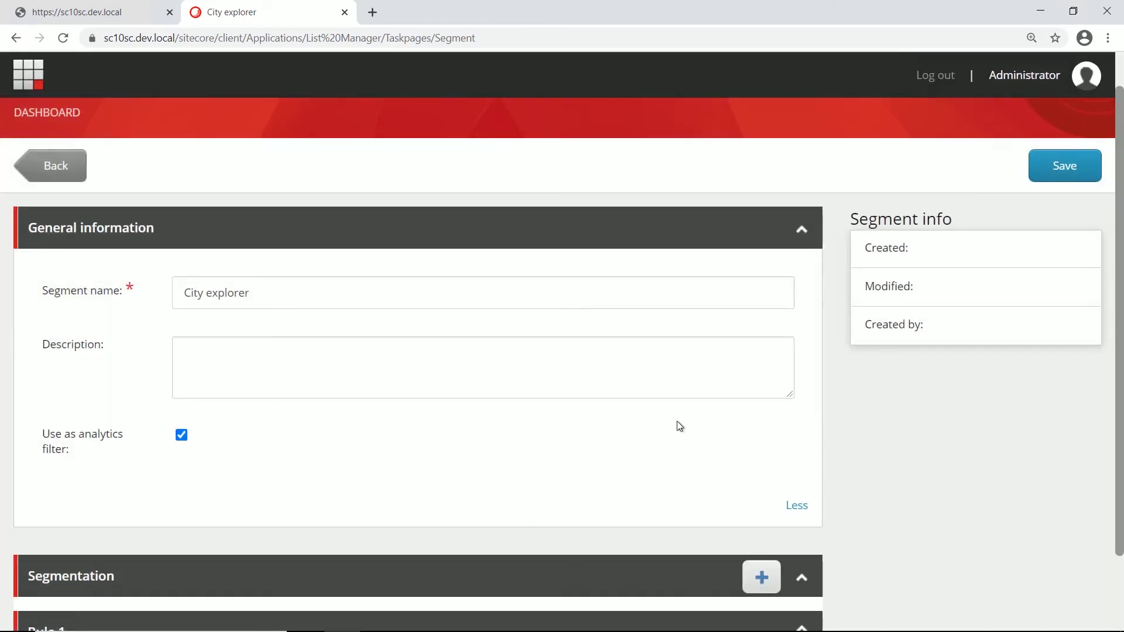
click(1058, 172)
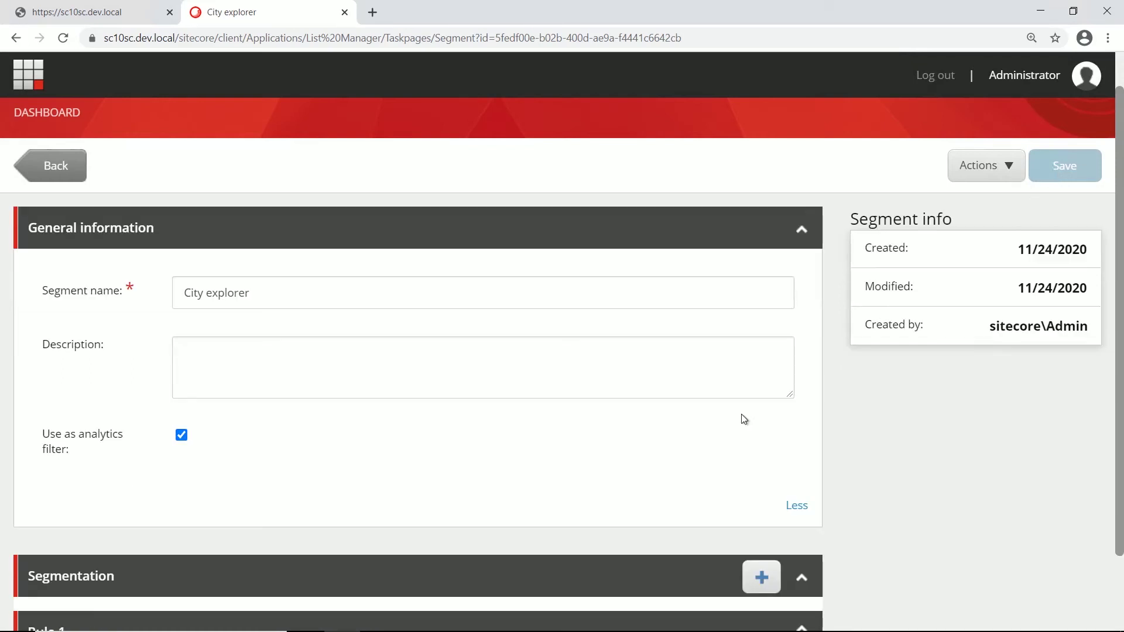
Leave the City explorer segment and open the Experience Analytics dashboard from the Launchpad
click(64, 171)
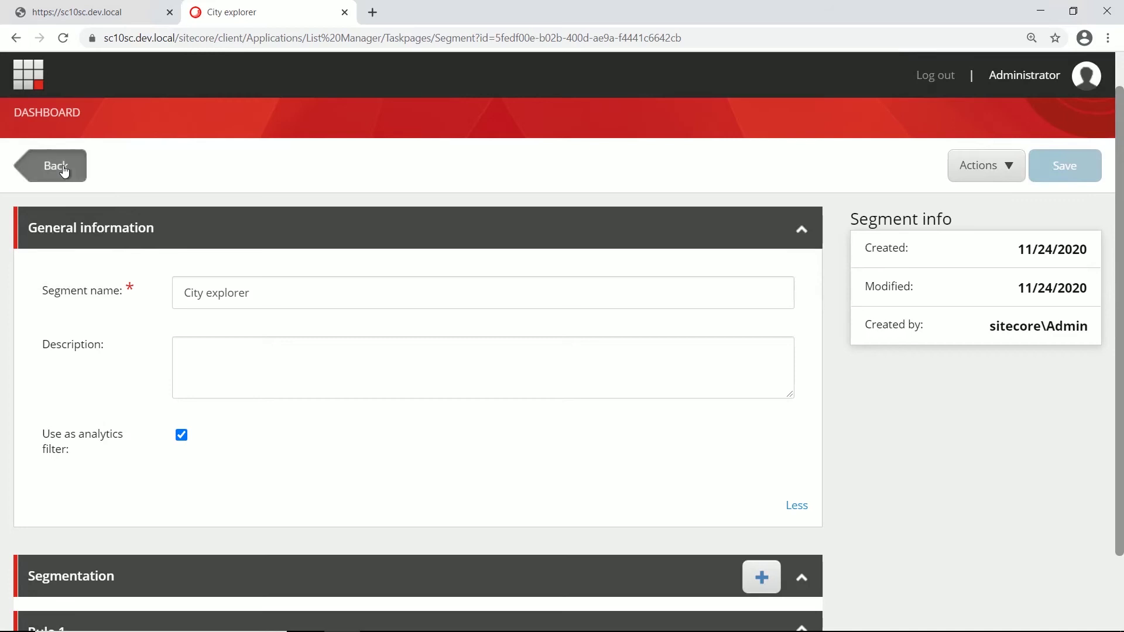
click(38, 87)
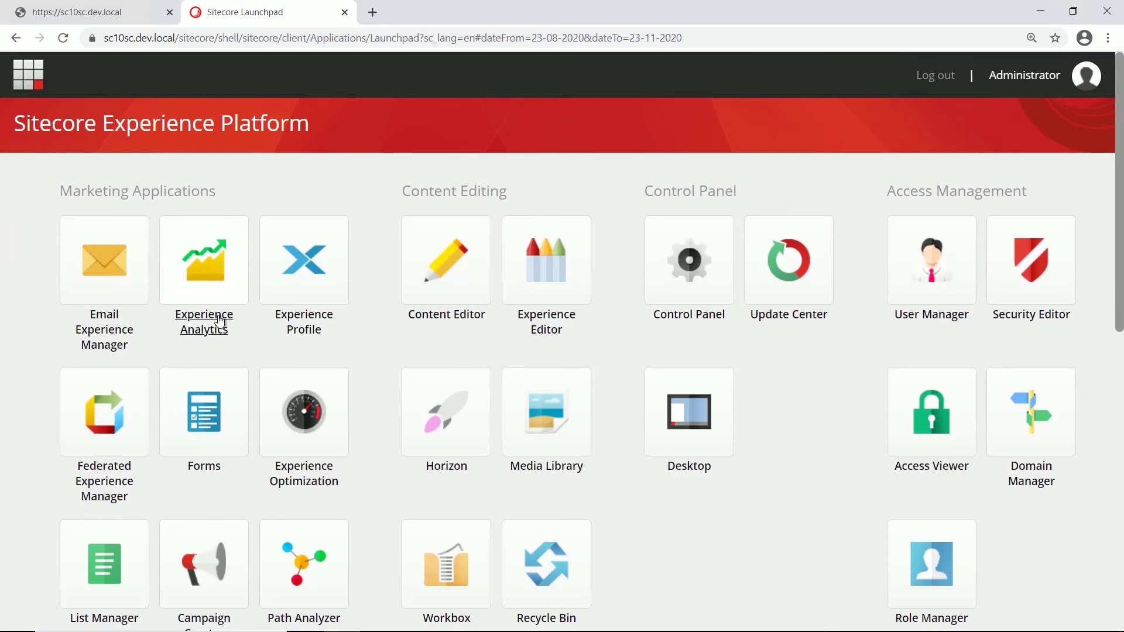
click(212, 292)
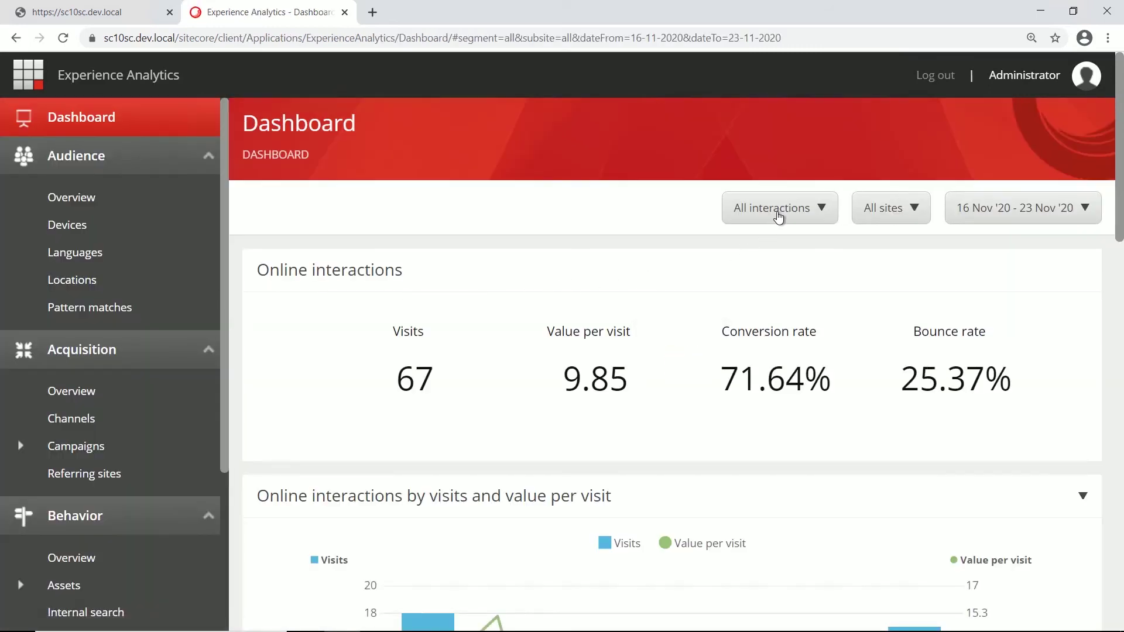
Apply the City explorer segment as the dashboard's custom filter and look through the filtered charts
click(779, 216)
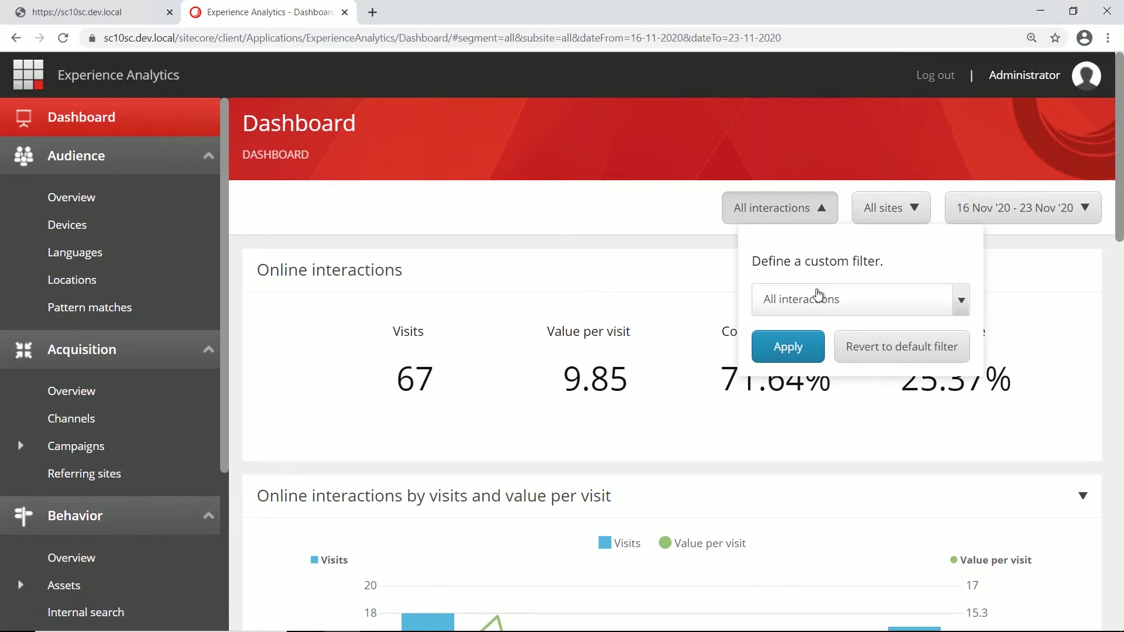
click(821, 306)
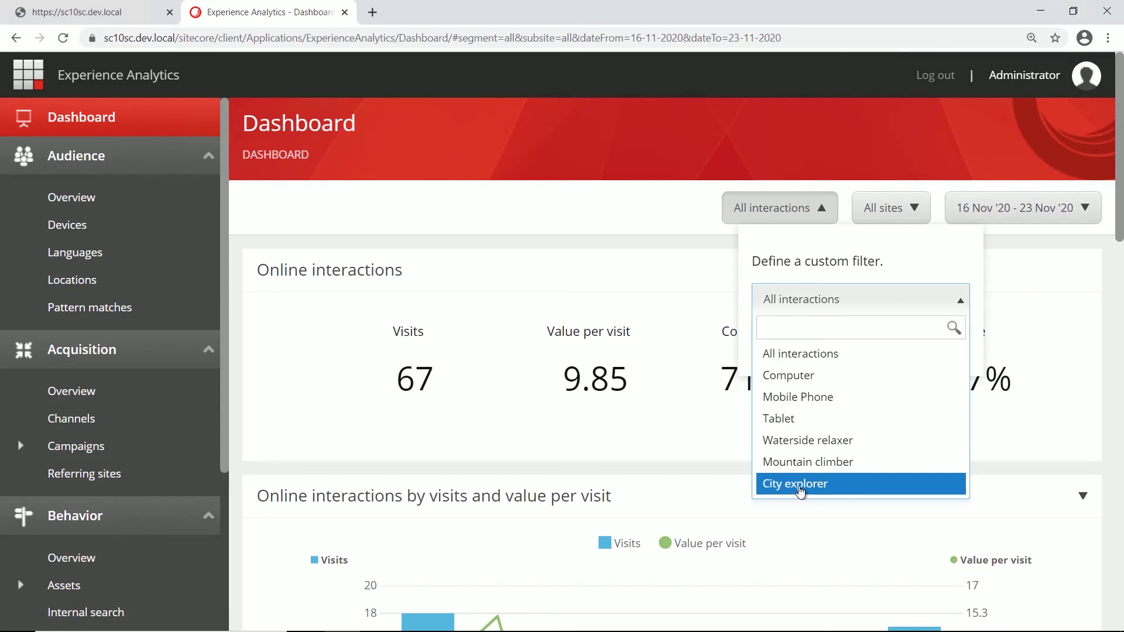
click(800, 483)
click(788, 354)
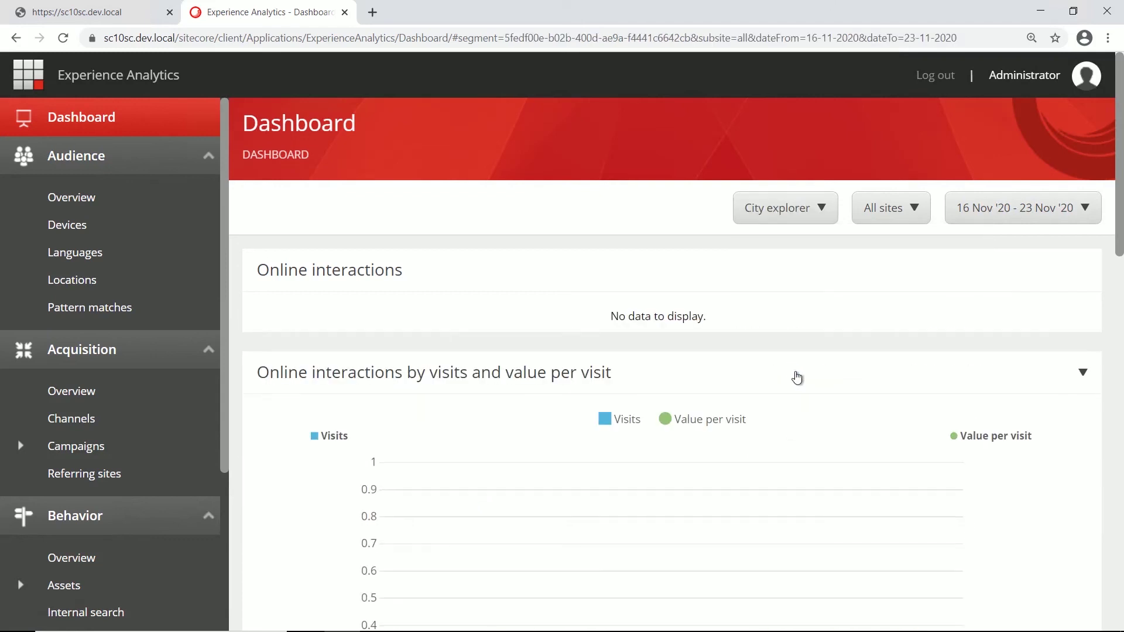
scroll(826, 409, down, 8)
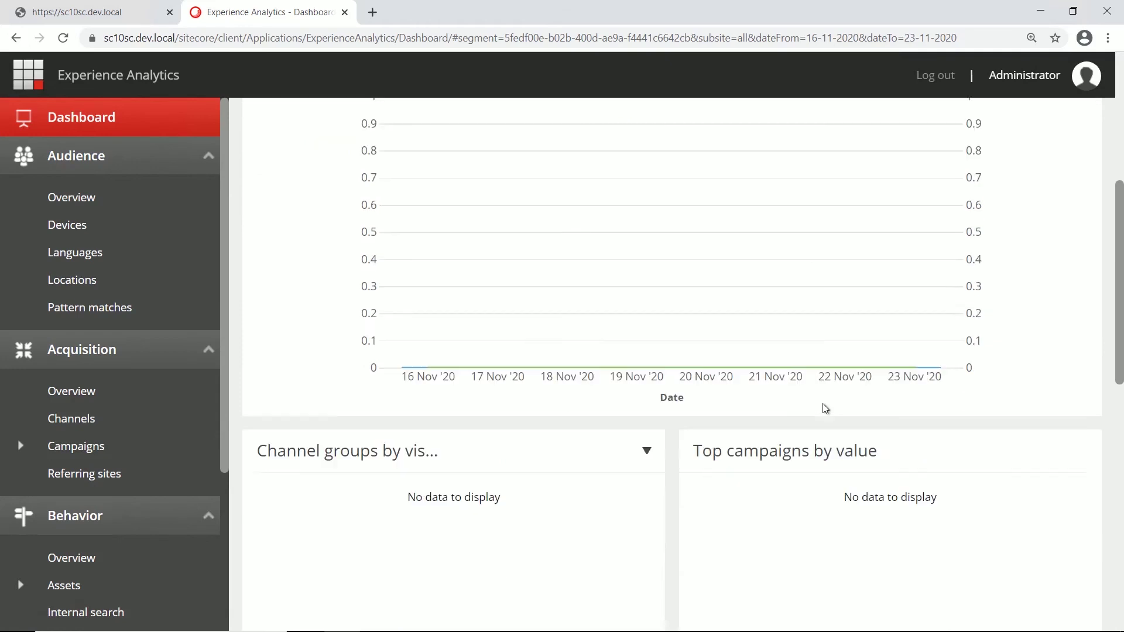
scroll(826, 409, up, 8)
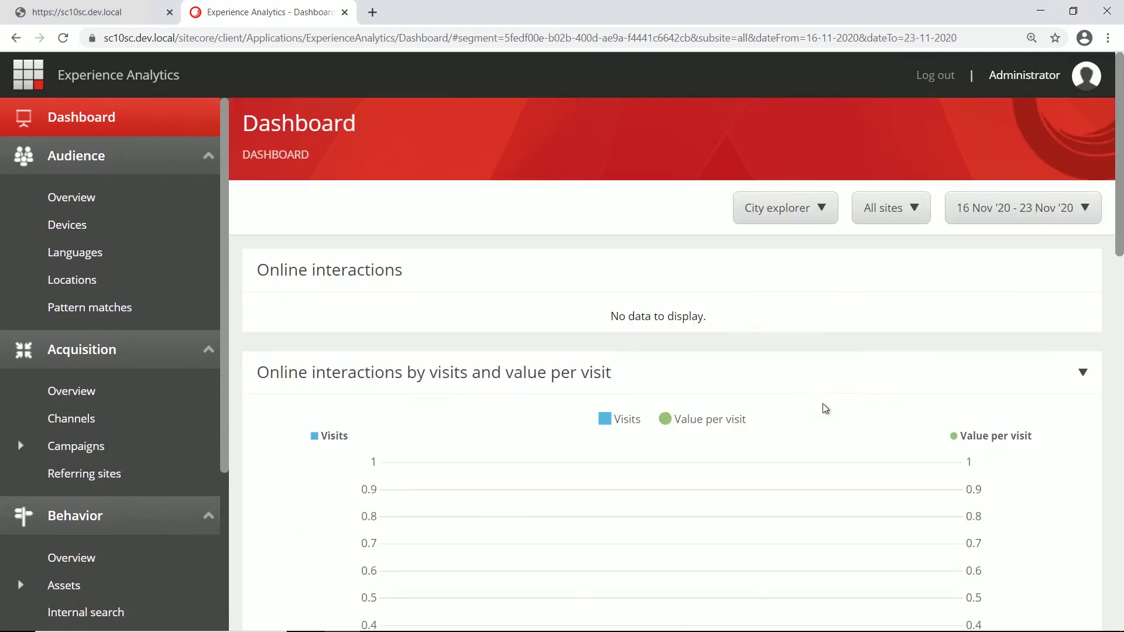
Change the dashboard's custom filter to the Mountain climber segment and apply it
click(803, 221)
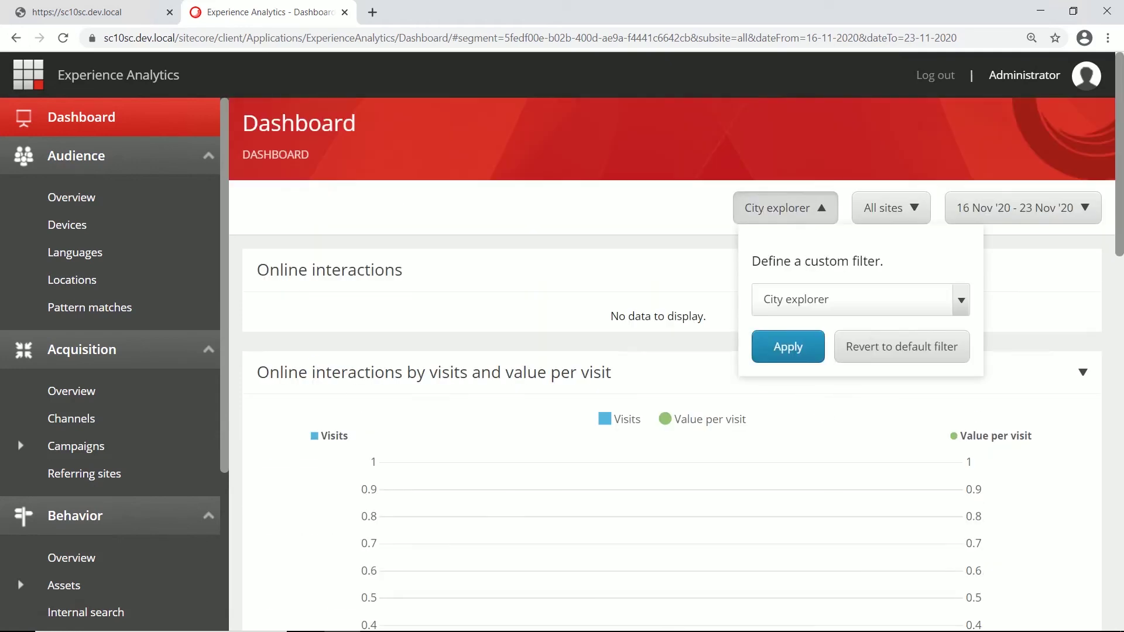
click(803, 301)
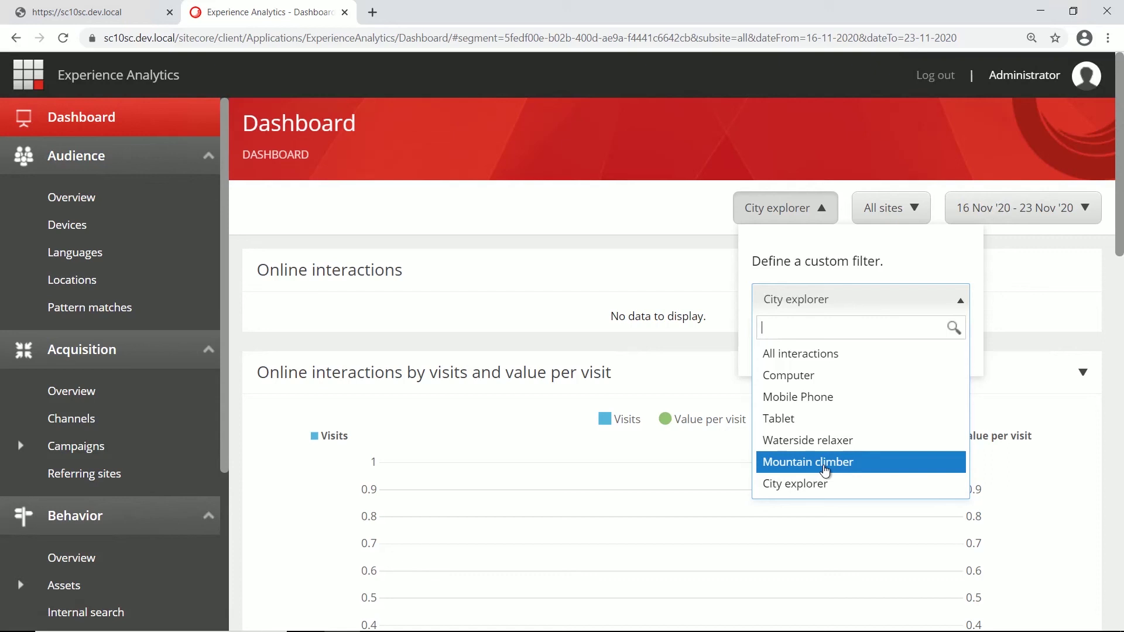
click(825, 470)
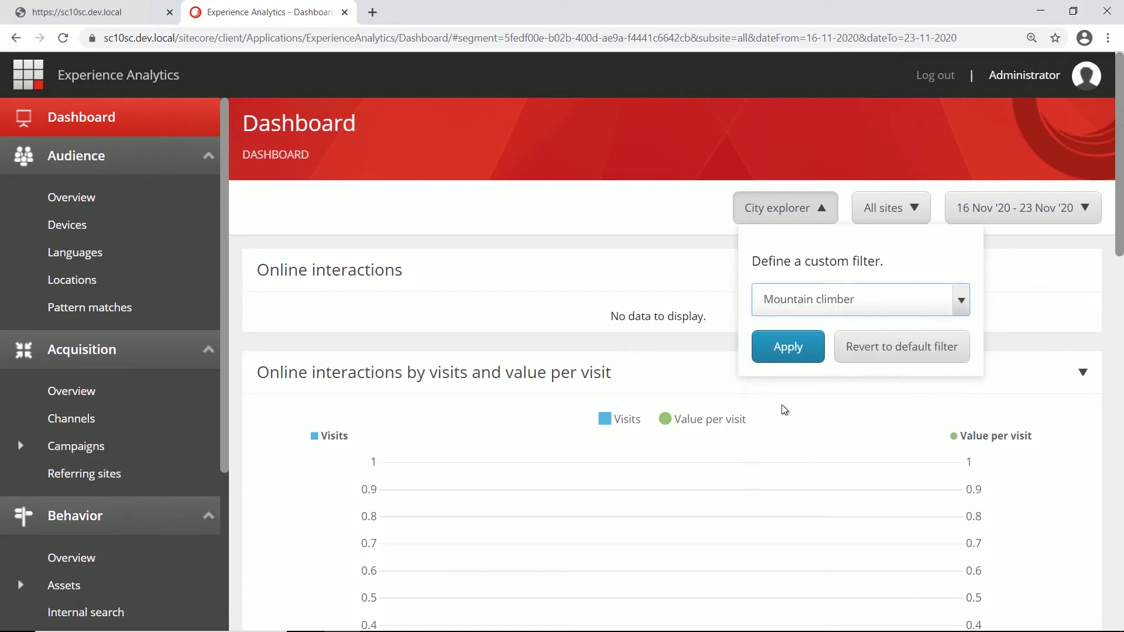
click(783, 358)
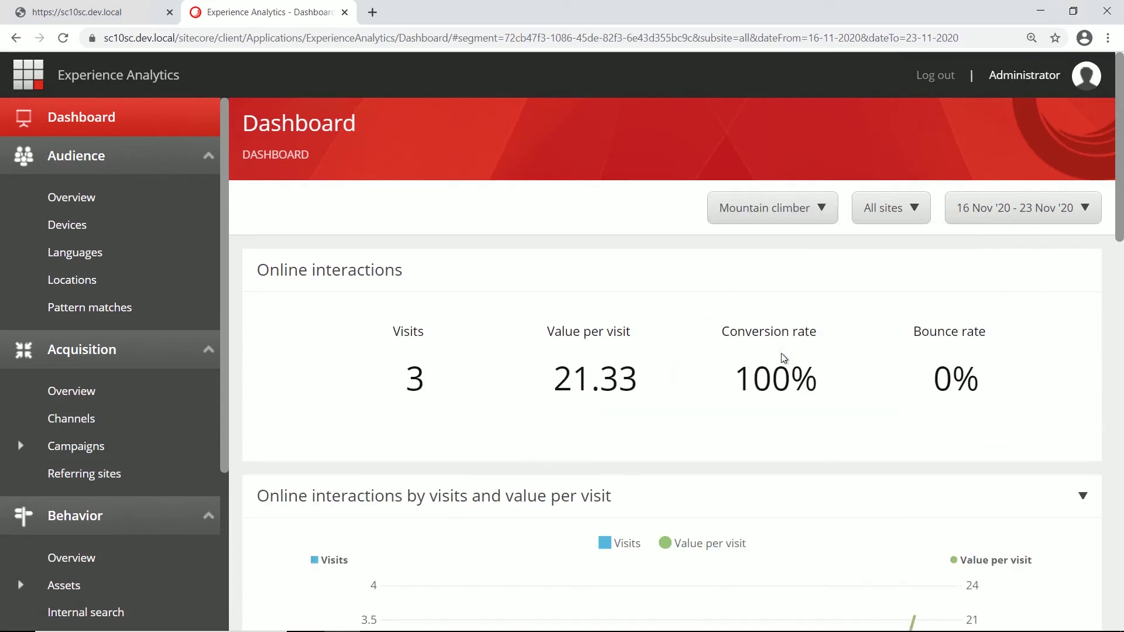
Examine the filtered visits, value per visit, channel, campaign, pattern match and goal charts, and return to the Launchpad
scroll(784, 358, down, 3)
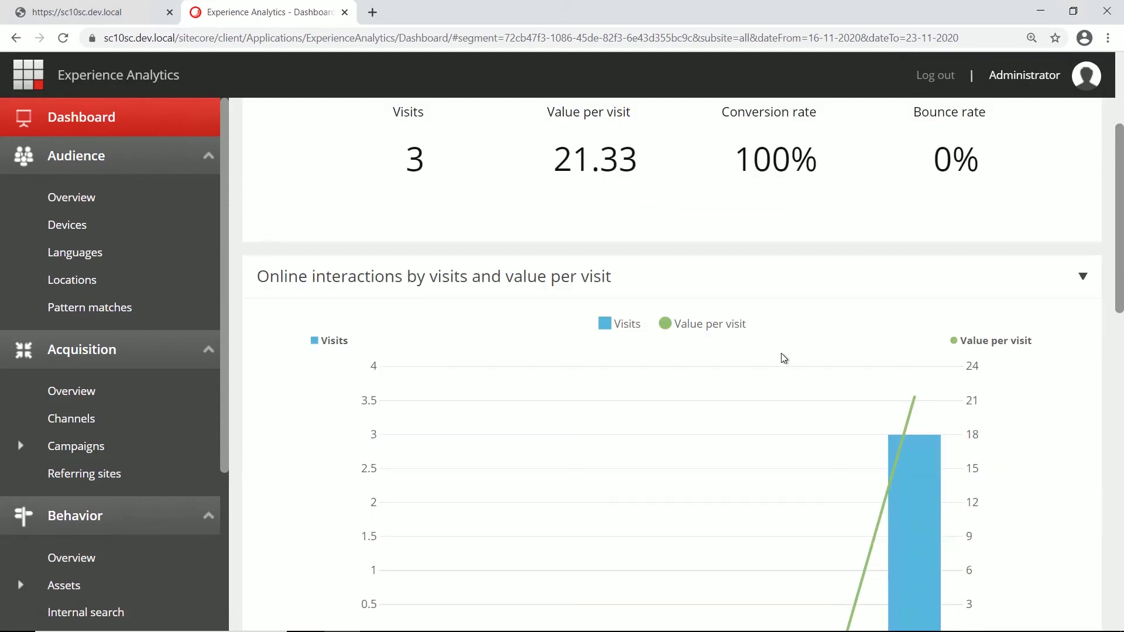
scroll(784, 358, down, 1)
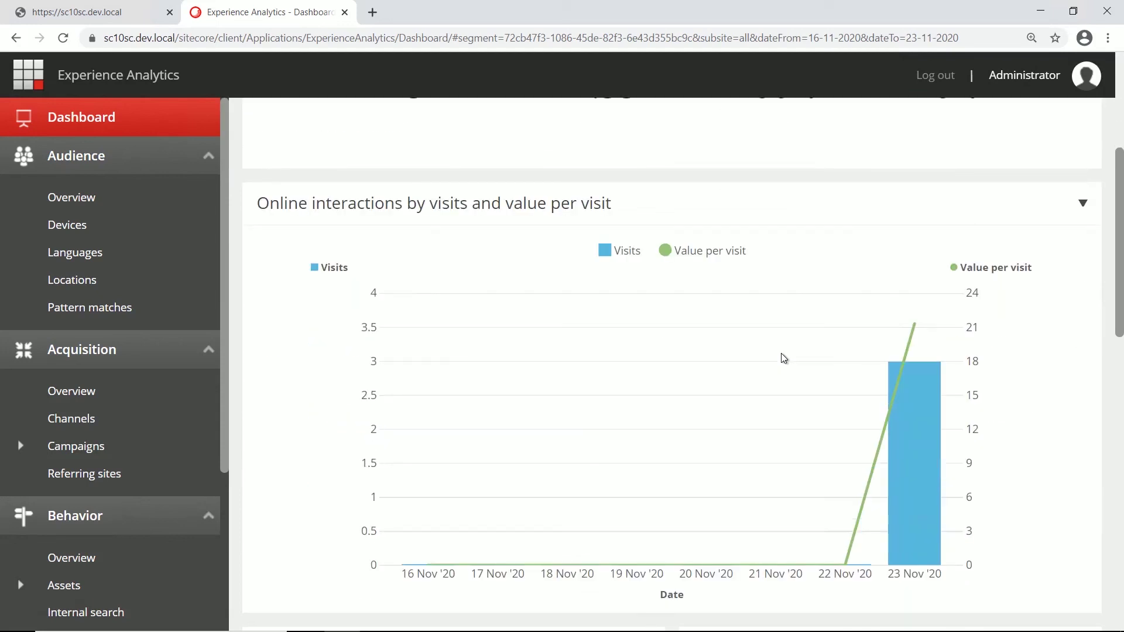
scroll(784, 358, down, 1)
scroll(783, 358, down, 2)
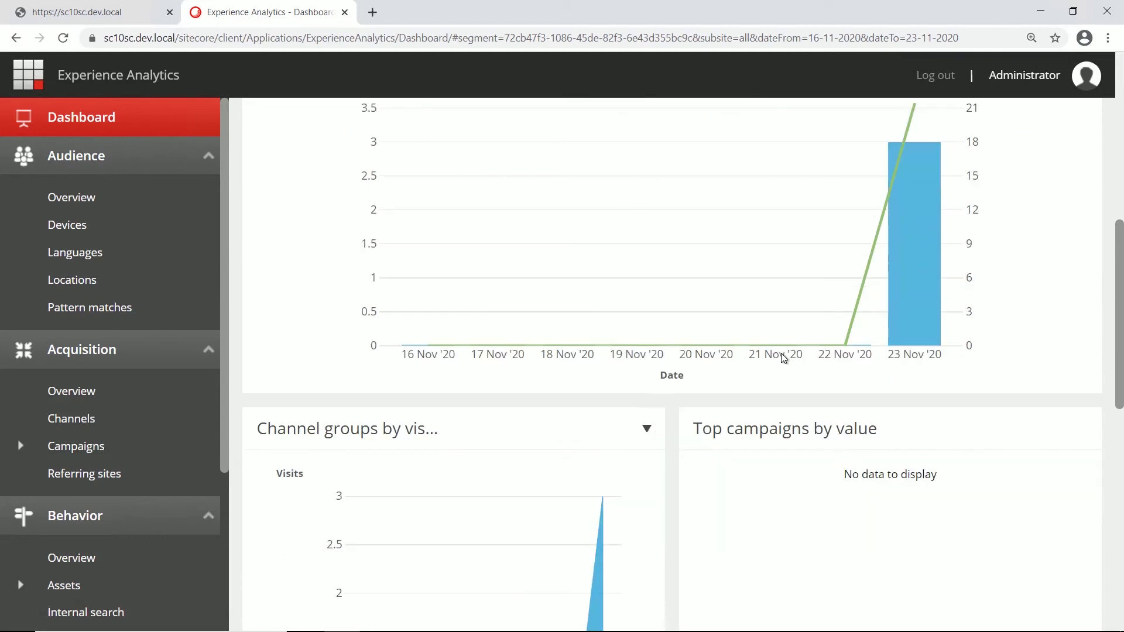
scroll(784, 358, down, 9)
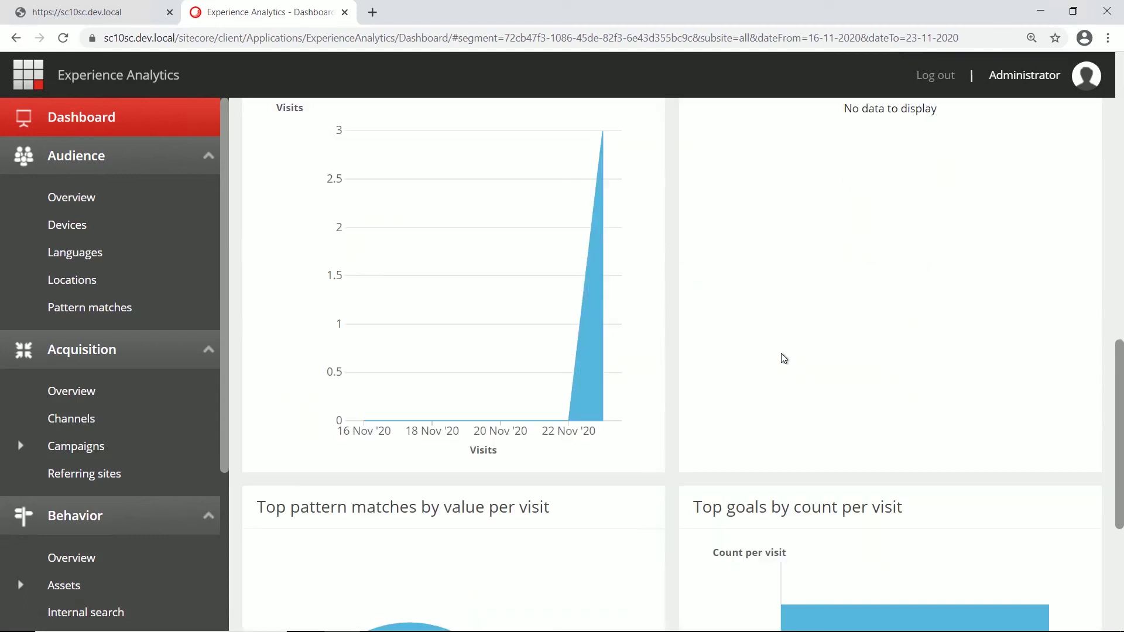
scroll(783, 358, down, 1)
scroll(783, 358, up, 16)
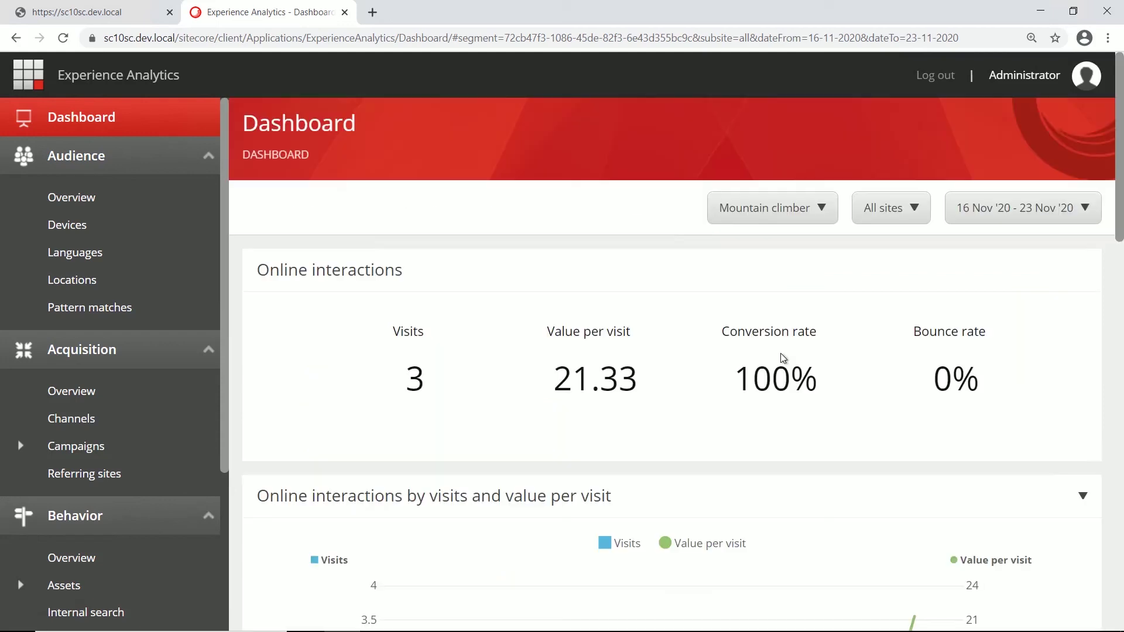
click(275, 154)
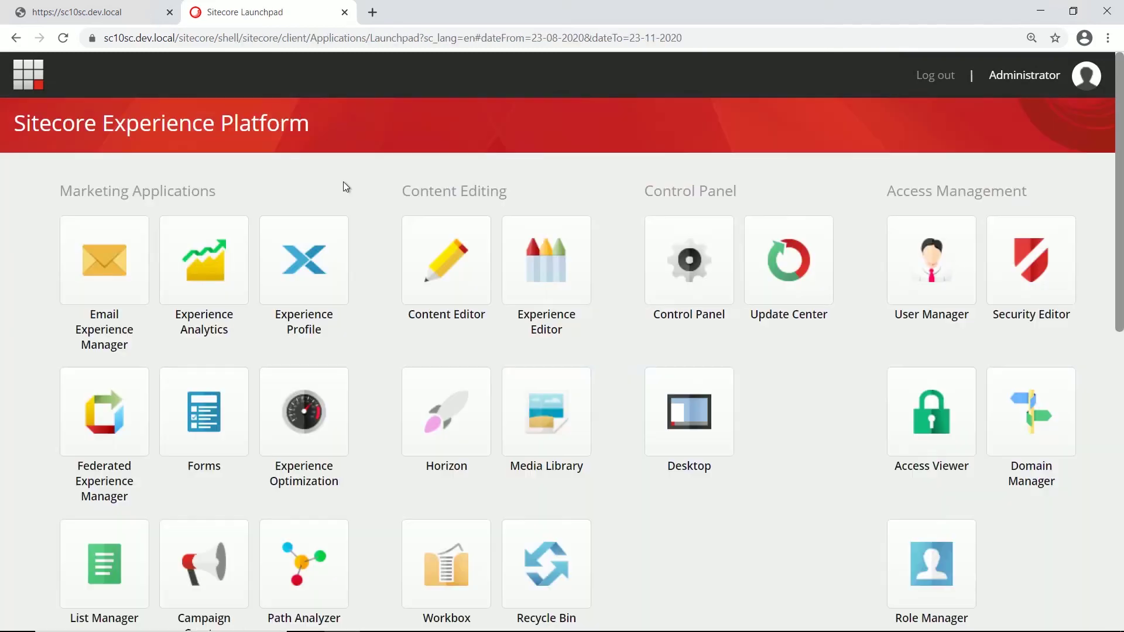